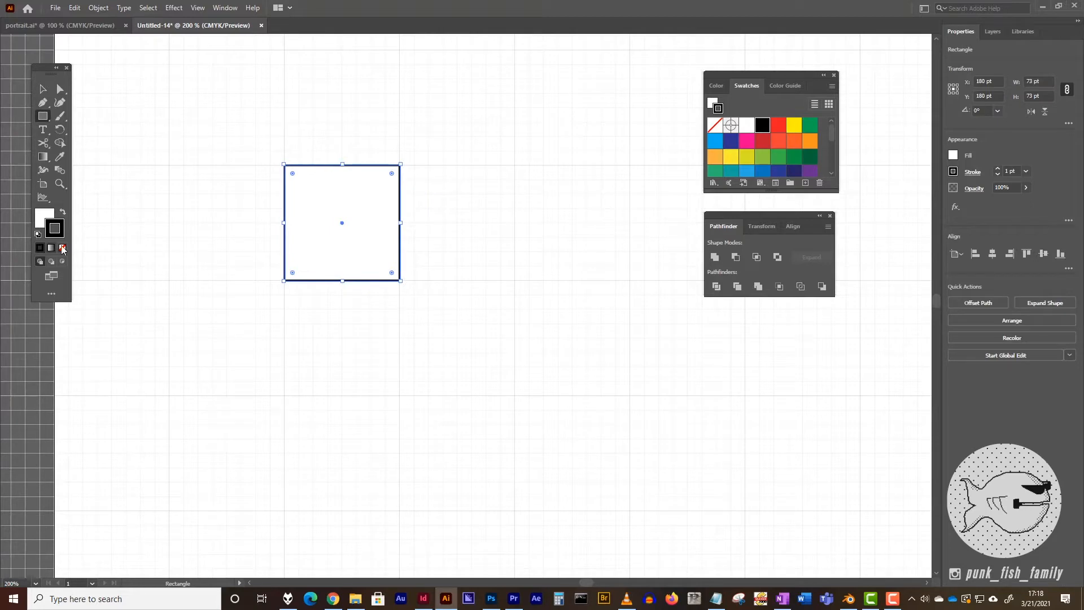
- Remove the square's stroke and fill it with the medium gray swatch from the grays color group
left_click(62, 248)
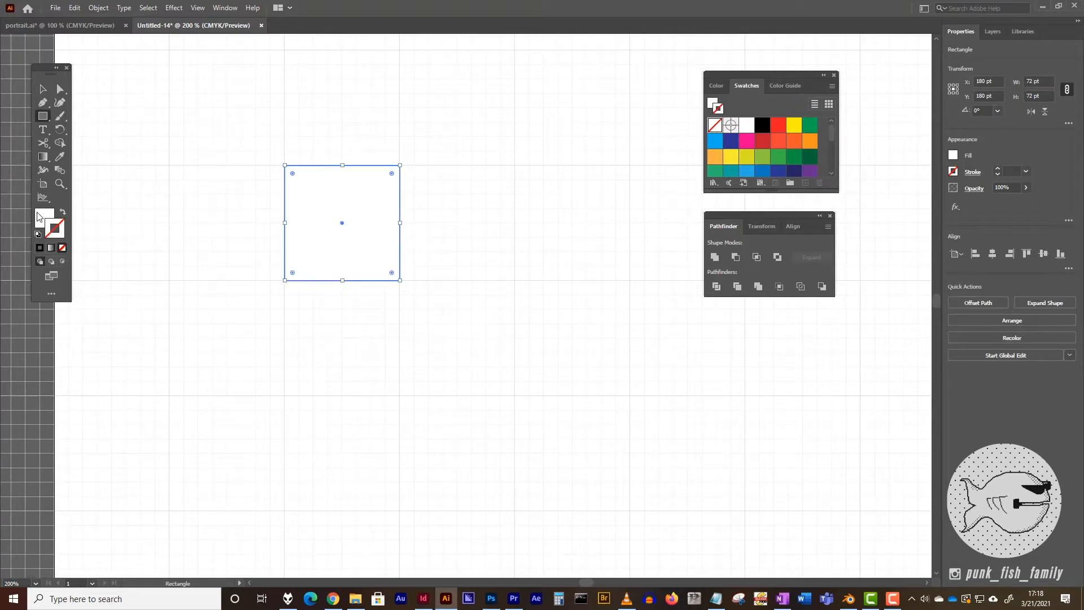
left_click(716, 86)
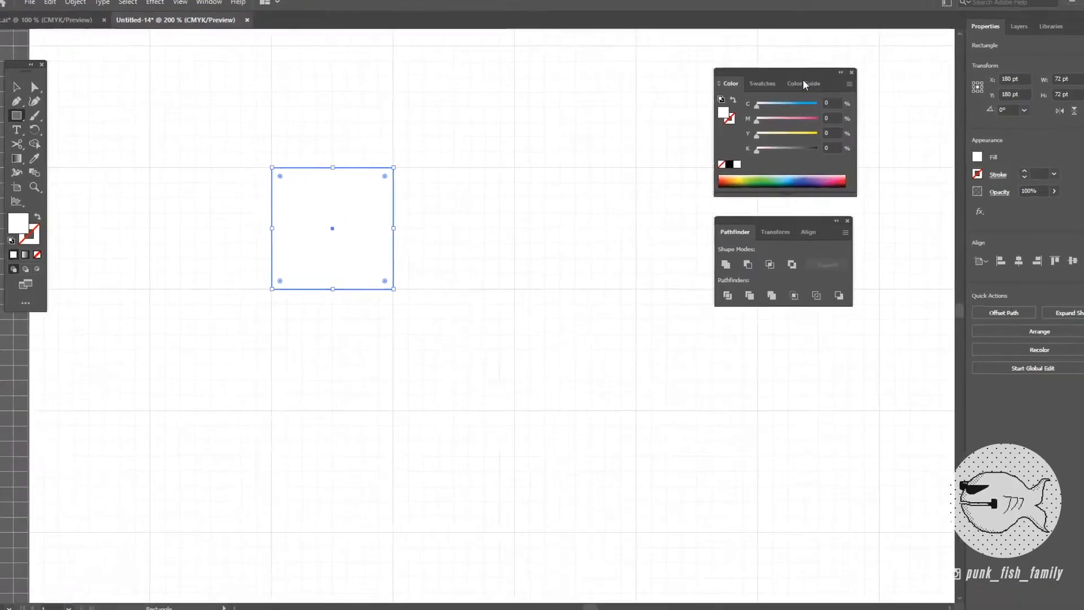
left_click(762, 83)
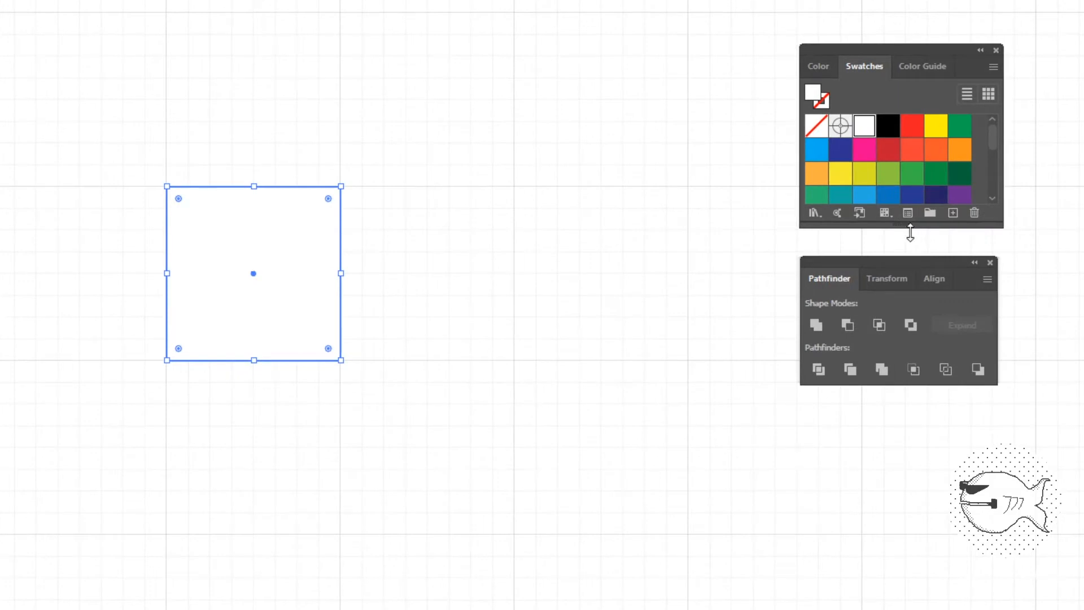
left_click_drag(910, 232, 913, 431)
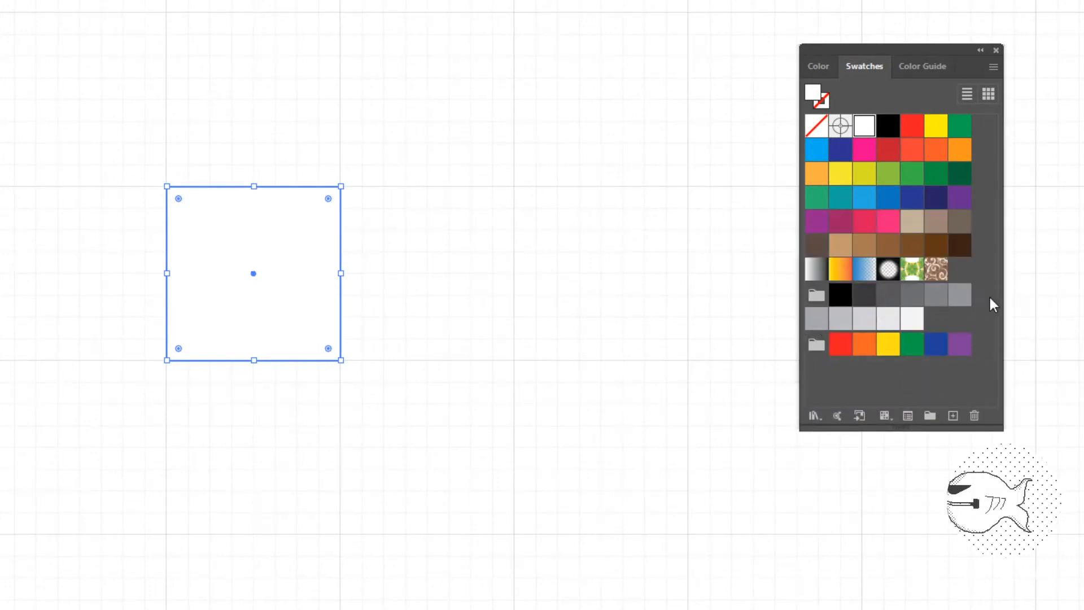
left_click(963, 299)
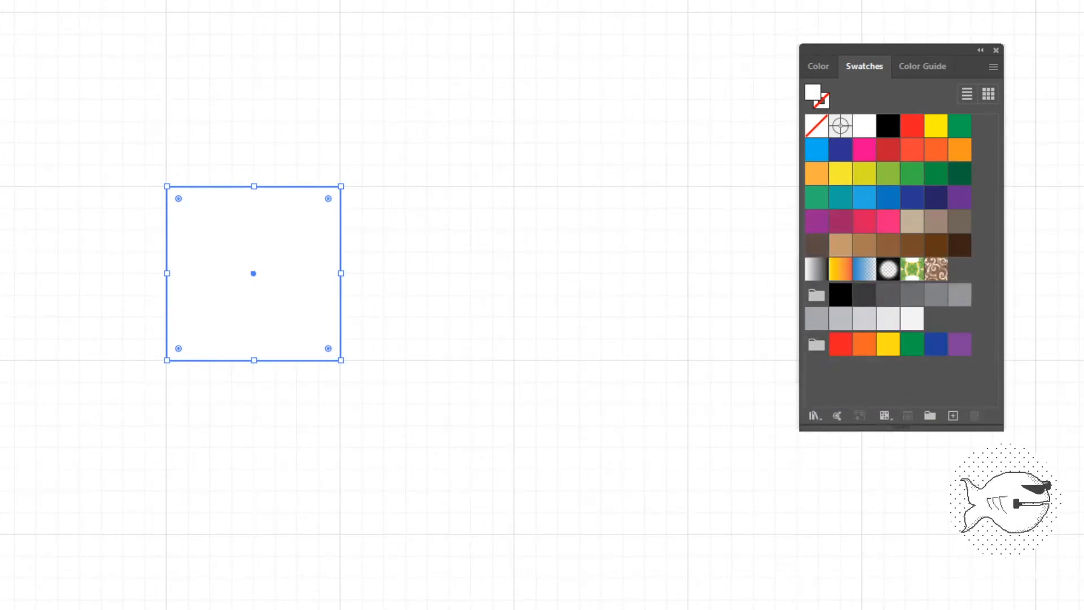
left_click(960, 294)
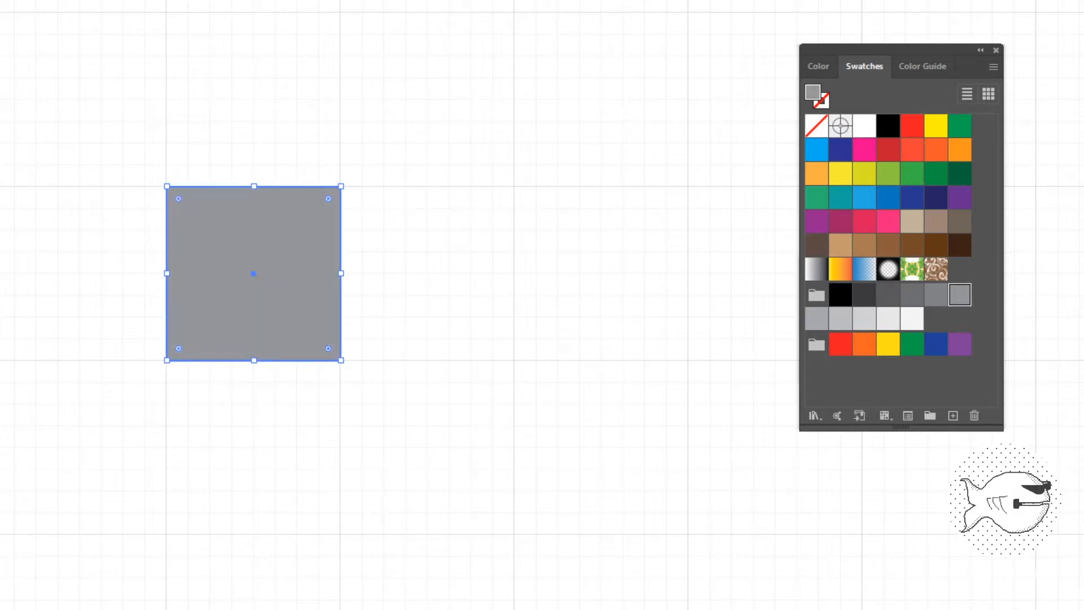
- Copy the gray square and paste the duplicate directly in back of the original
left_click(126, 80)
left_click(253, 219)
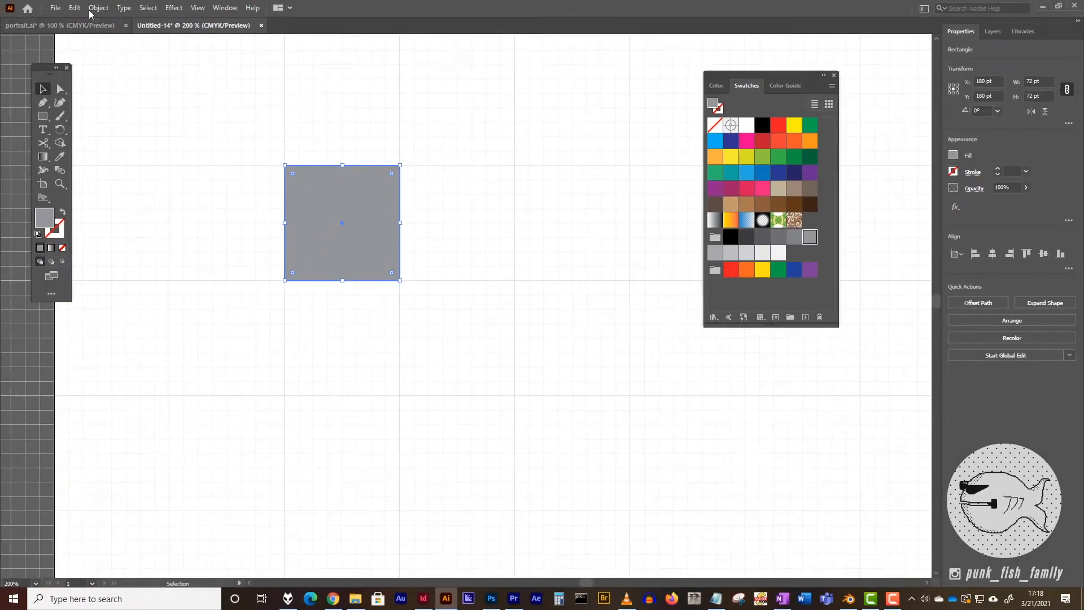
left_click(74, 8)
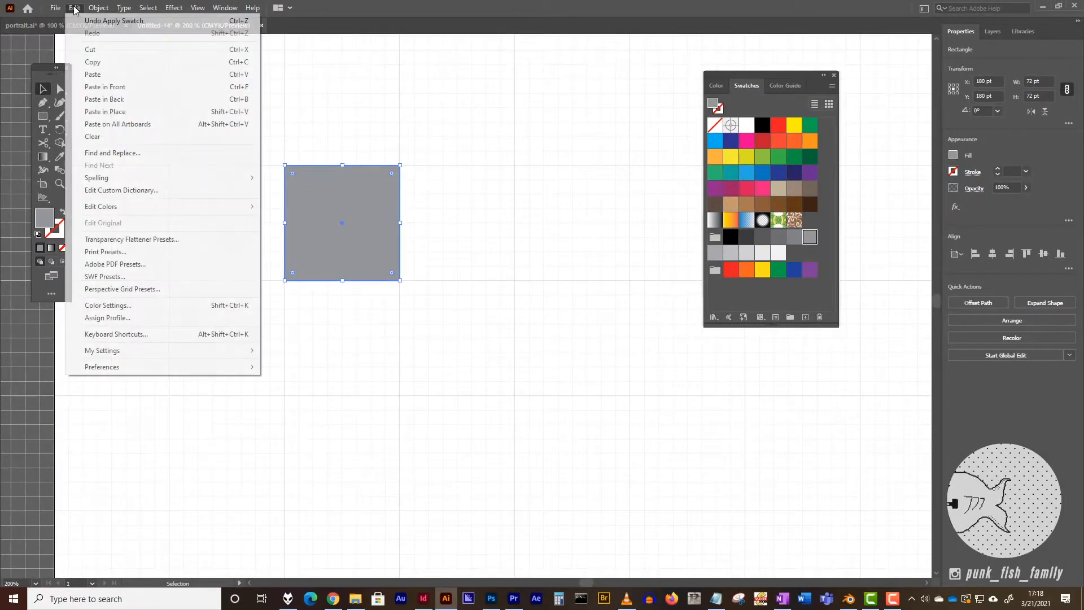
left_click(101, 62)
left_click(203, 102)
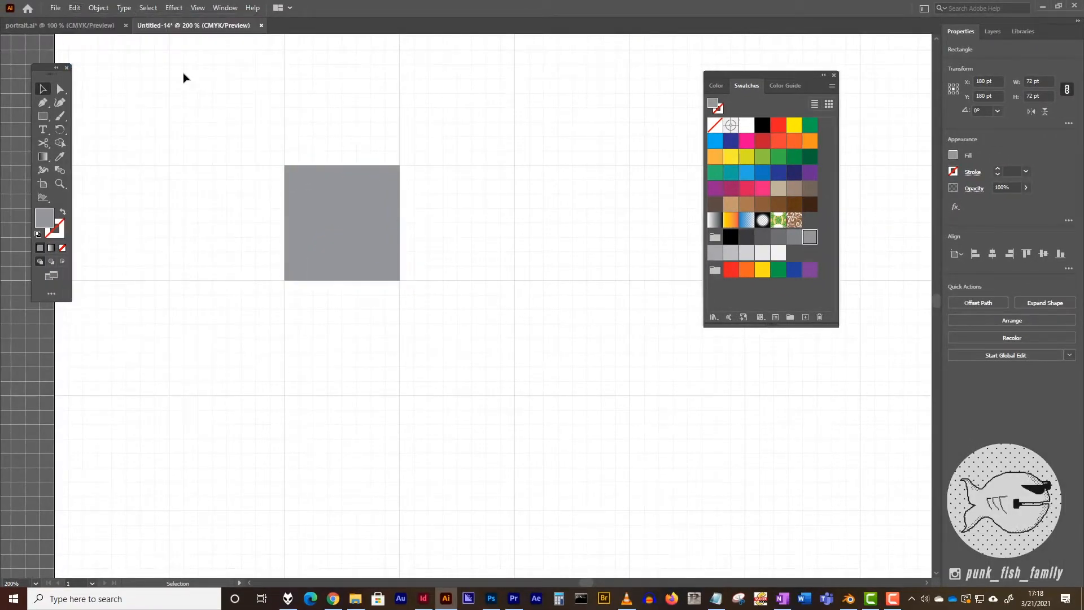
left_click(75, 8)
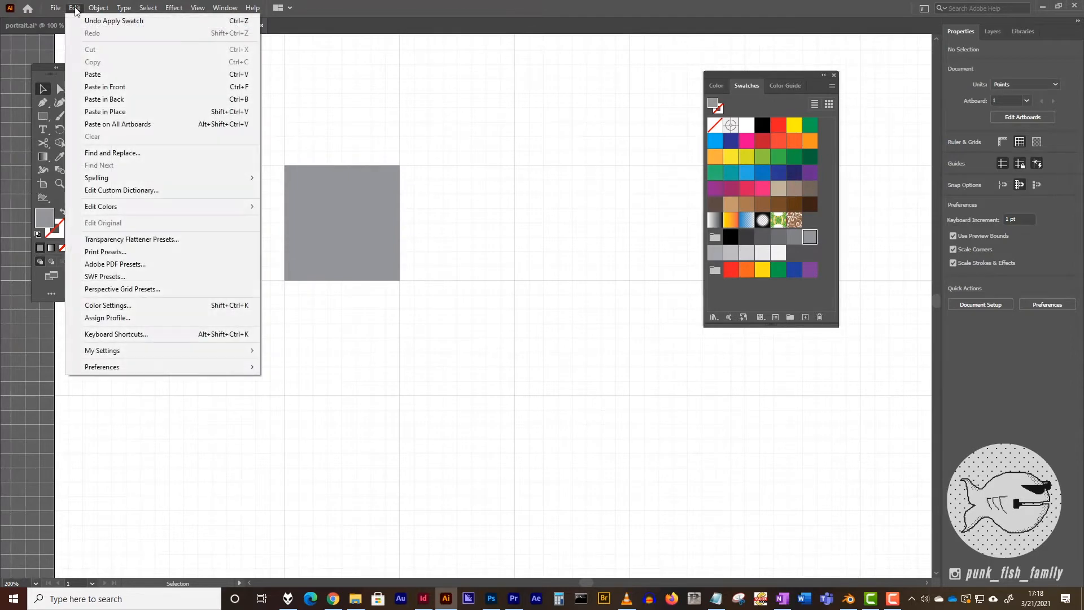
left_click(127, 101)
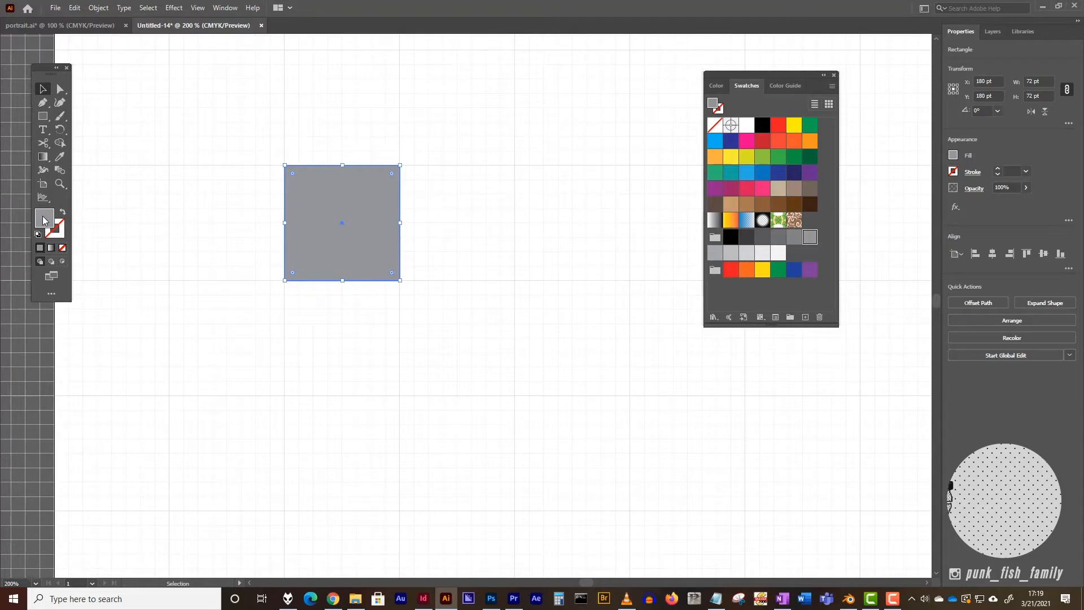
- Set the fill of the pasted back square to None, then deselect it
left_click(58, 233)
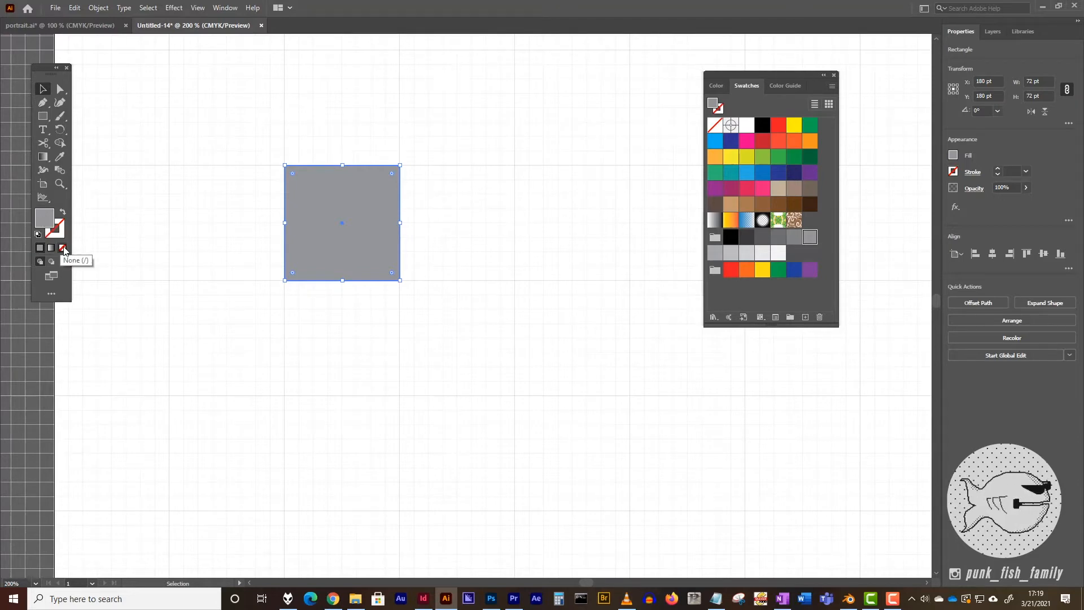
left_click(63, 248)
left_click(142, 246)
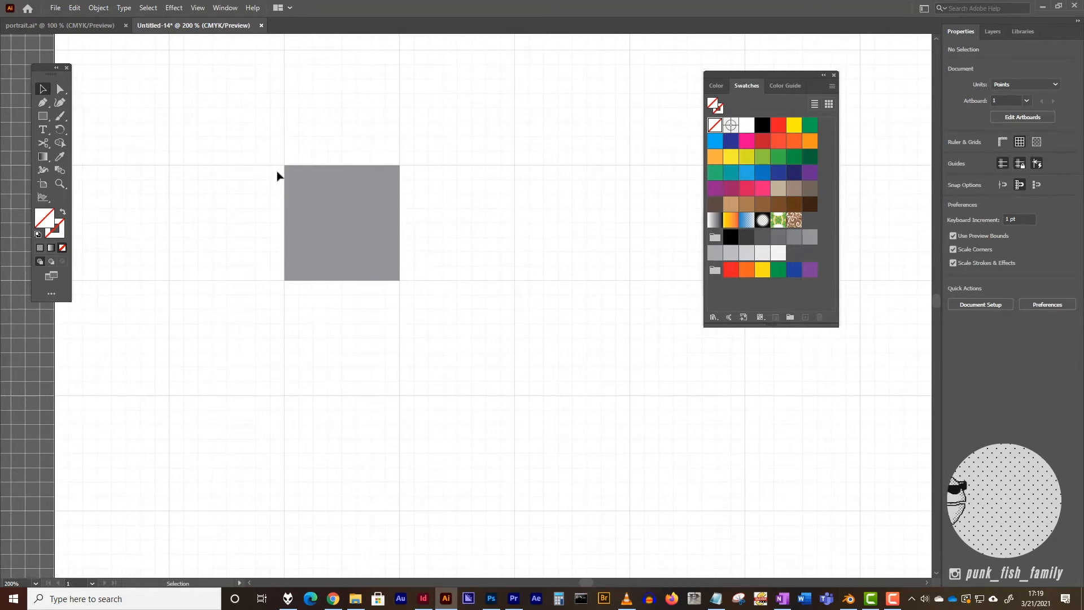
- Select the gray square together with its unfilled copy behind it to check their combined fill and stroke
left_click(301, 187)
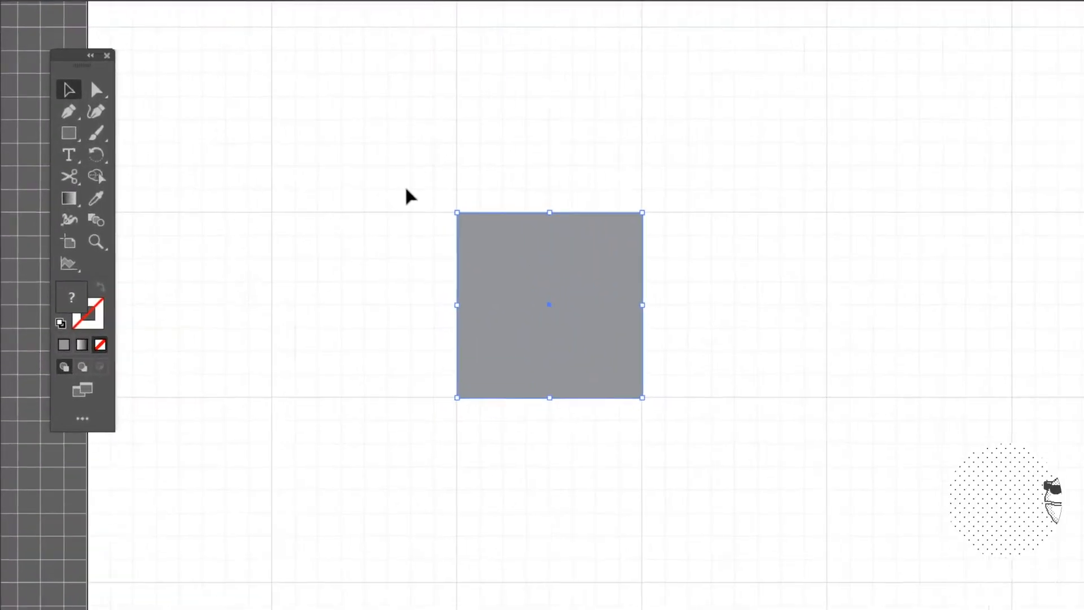
left_click_drag(266, 169, 314, 195)
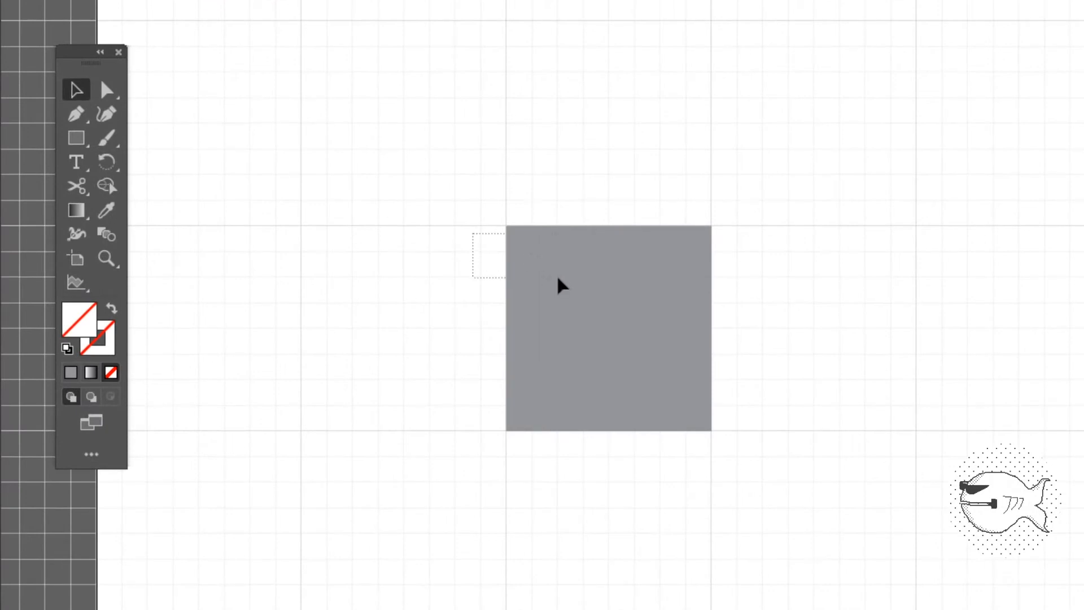
left_click_drag(559, 280, 547, 283)
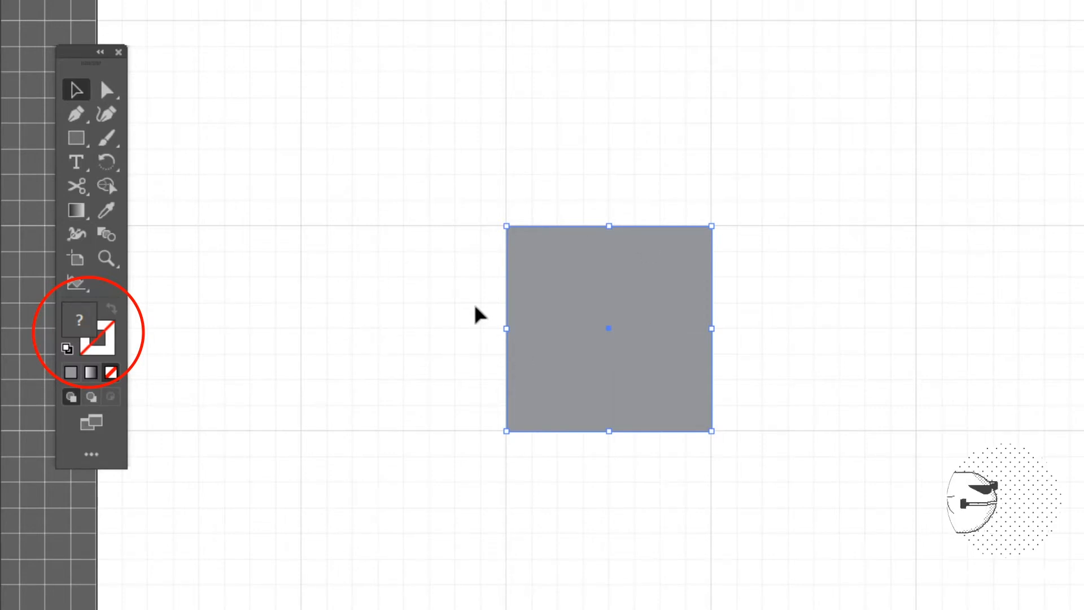
left_click(559, 187)
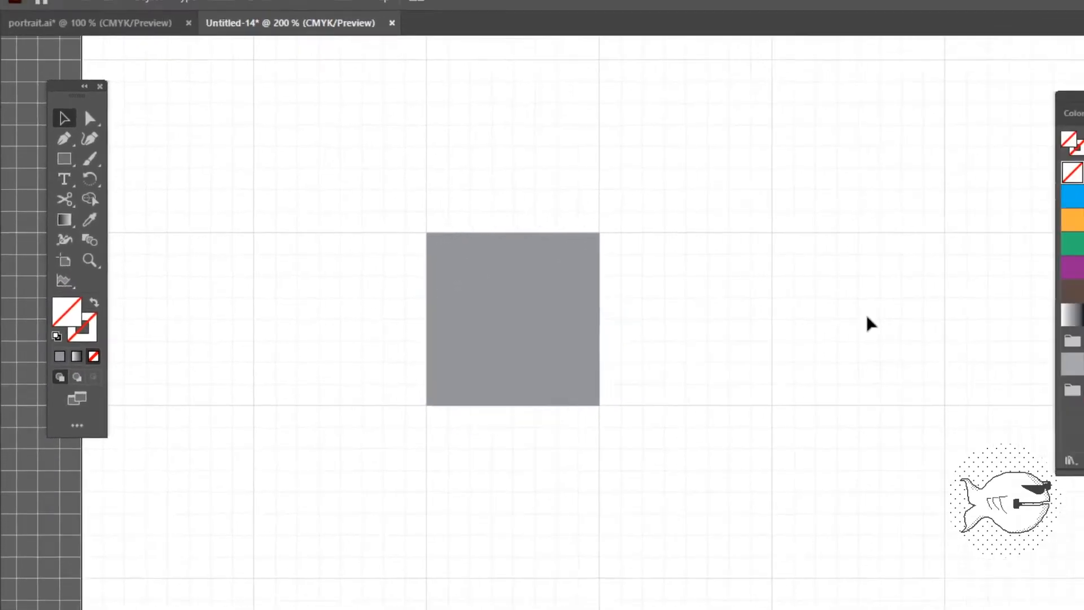
- Draw a 144 pt horizontal line with the Line Segment tool, one grid square away from the gray square
left_click_drag(823, 310, 571, 317)
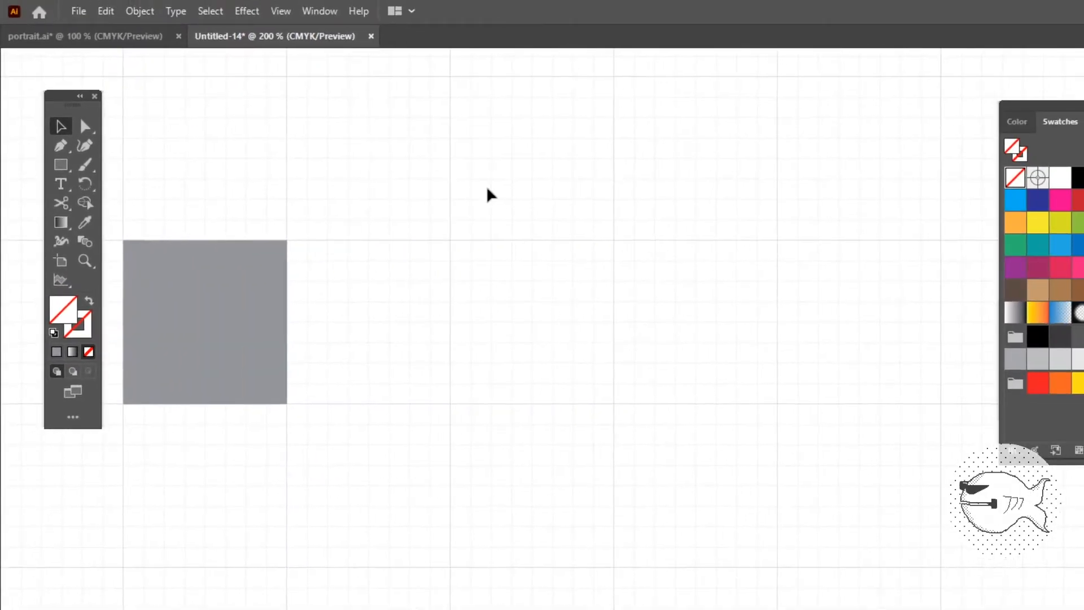
left_click(59, 170)
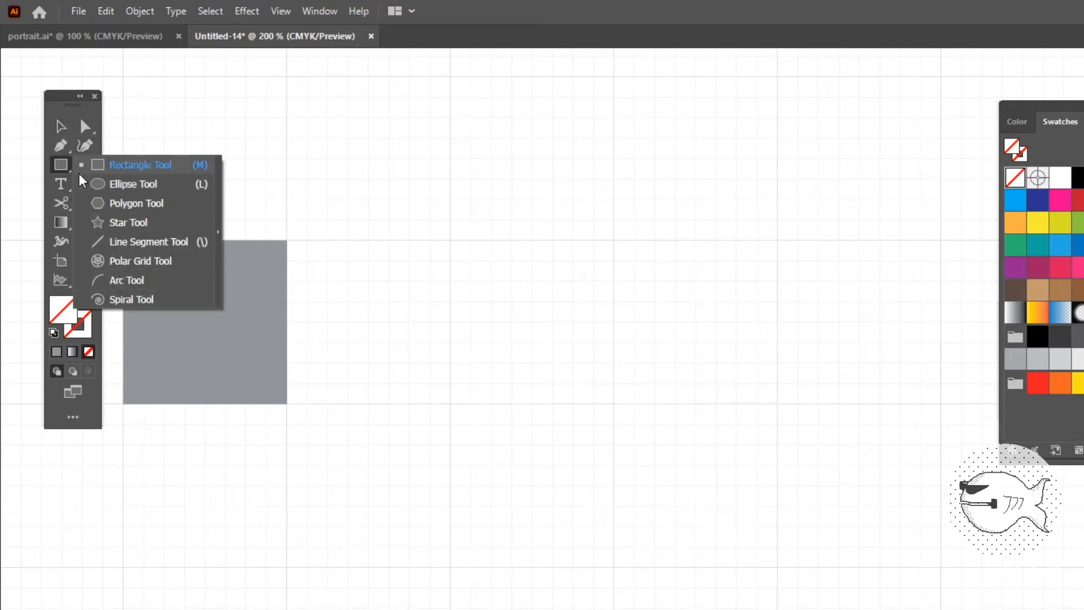
left_click(150, 244)
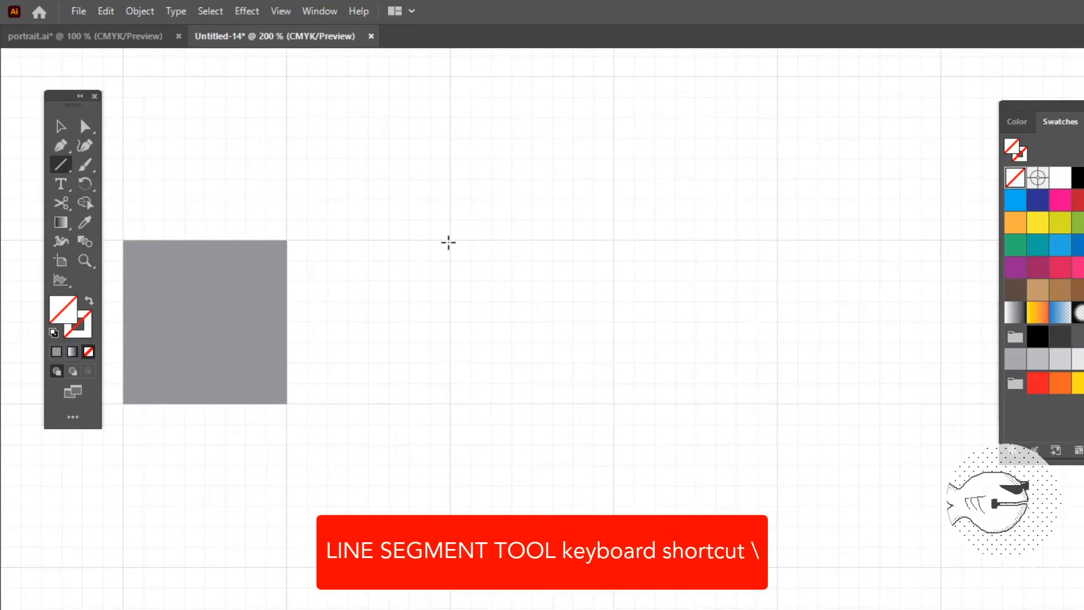
mouse_move(450, 240)
left_mouse_down()
mouse_move(491, 219)
mouse_move(744, 220)
mouse_move(776, 244)
left_mouse_up()
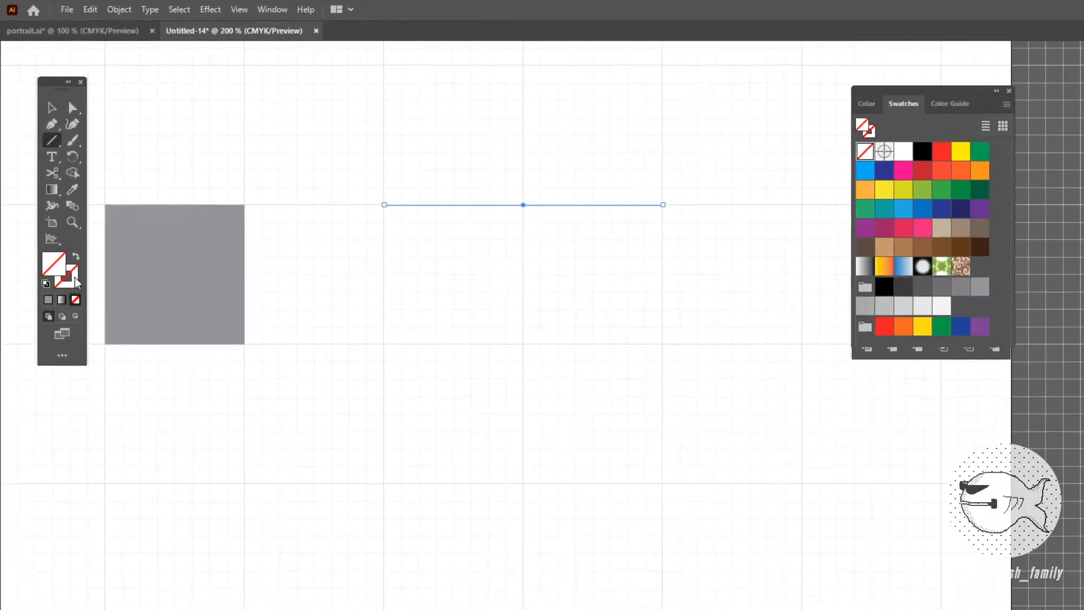
- Apply the light green swatch to the new line's stroke
left_click(75, 279)
left_click(906, 106)
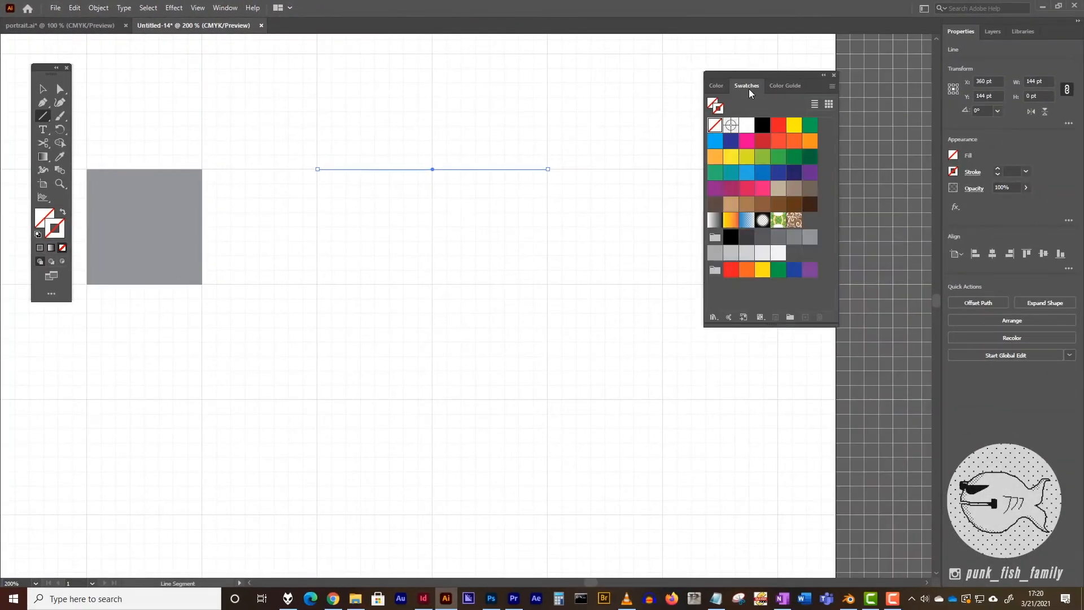
left_click(760, 162)
- Duplicate the green line straight down, about 144 pt below the original
key("v")
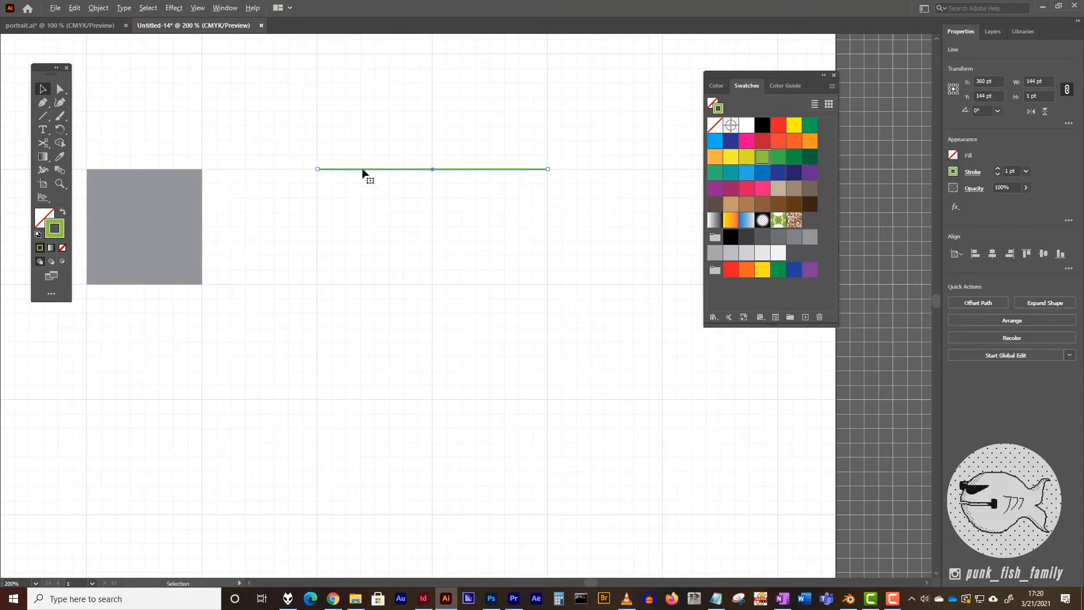
left_click_drag(362, 171, 363, 324)
left_click_drag(369, 170, 366, 399)
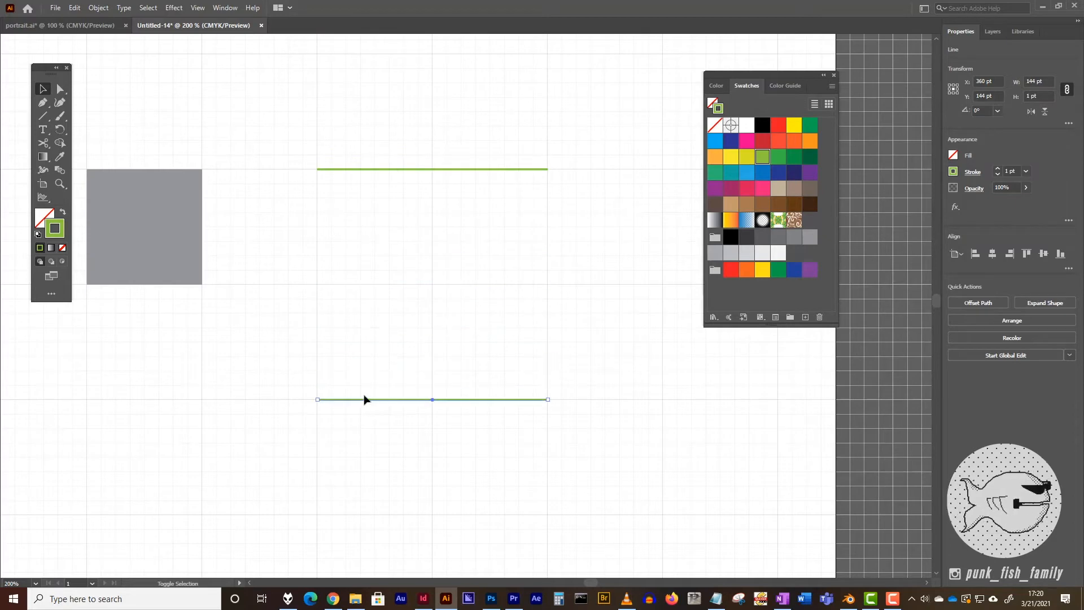
left_click(639, 323)
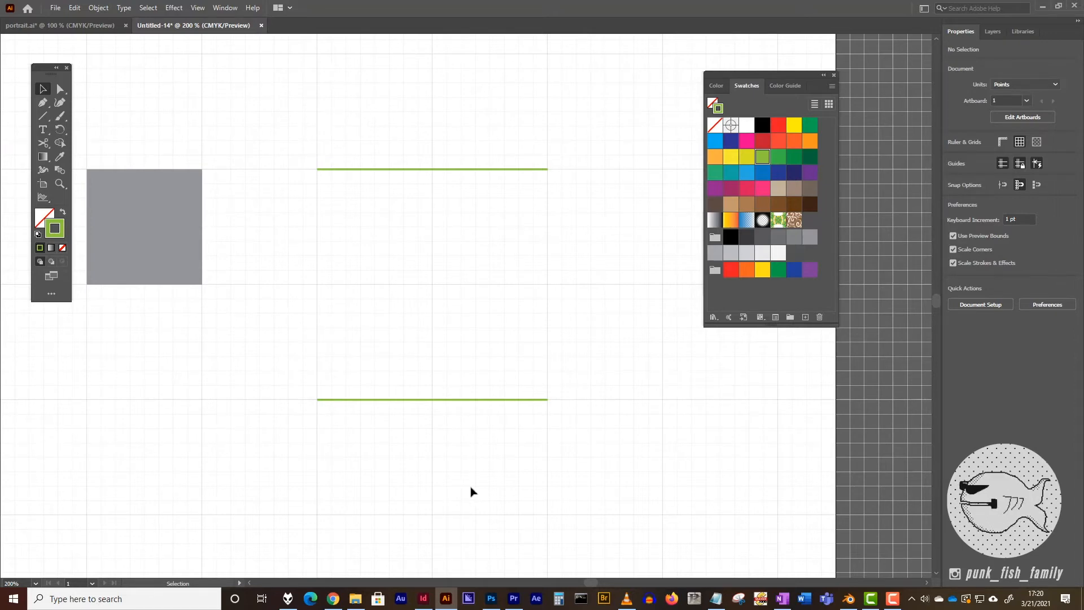
- Confirm the blend options with spacing set to Specified Steps and 31 steps
left_click(102, 10)
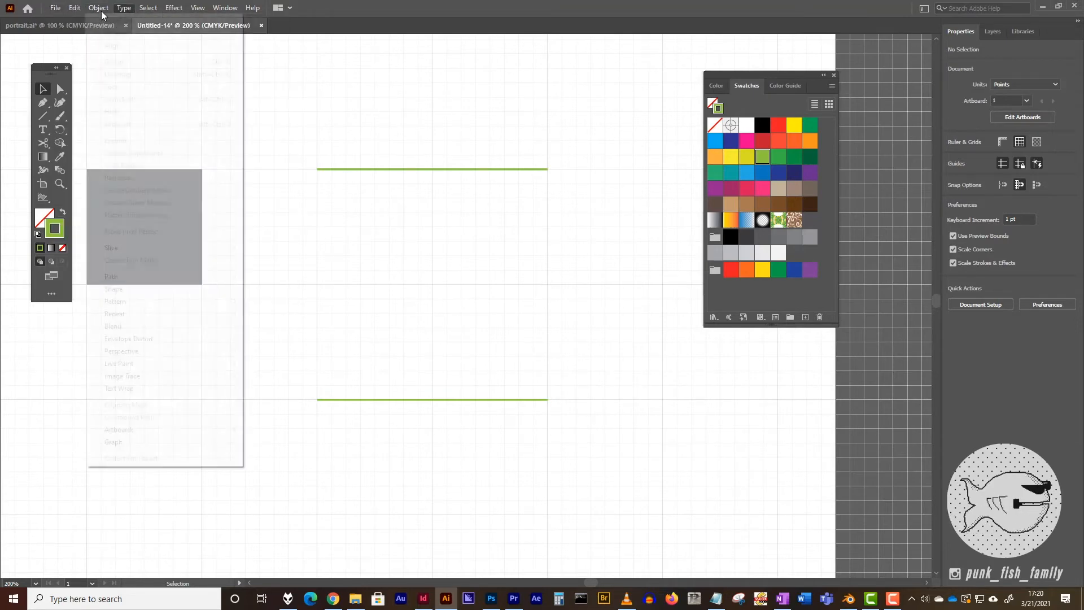
mouse_move(149, 327)
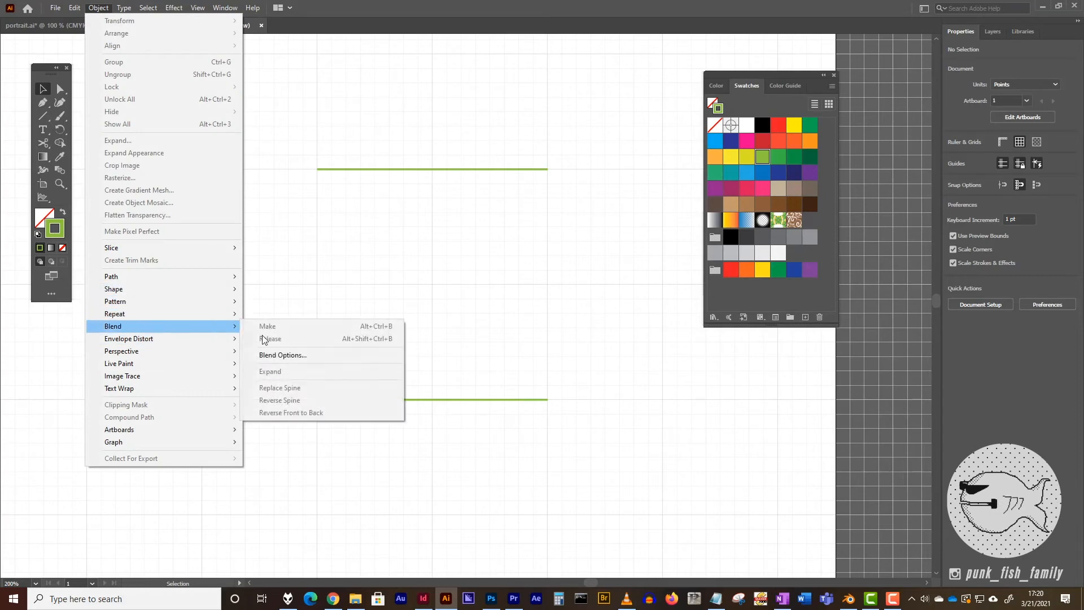
left_click(317, 354)
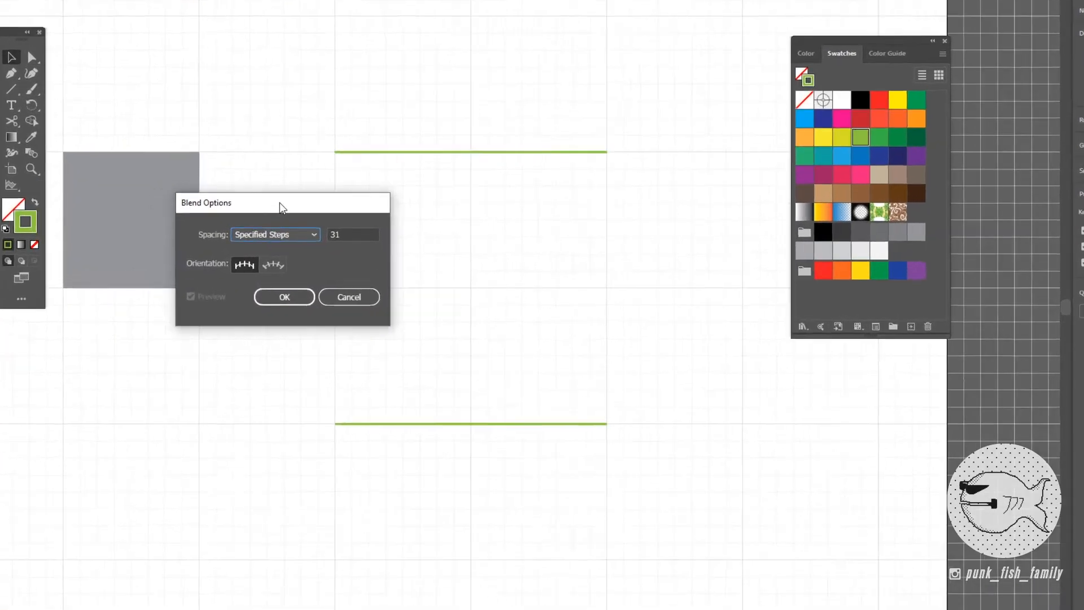
left_click_drag(279, 202, 451, 218)
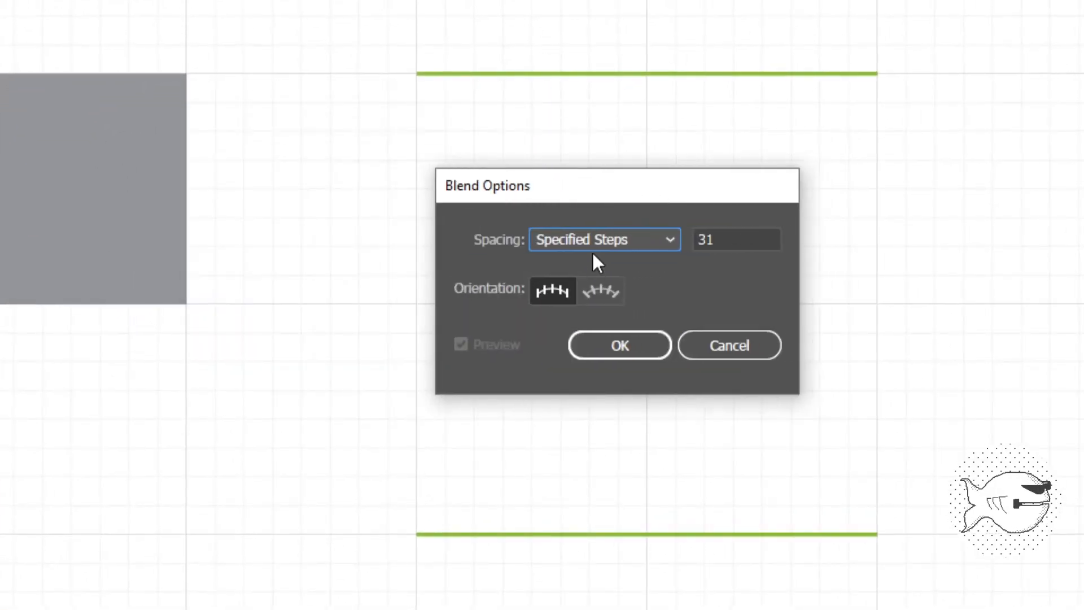
double_click(711, 241)
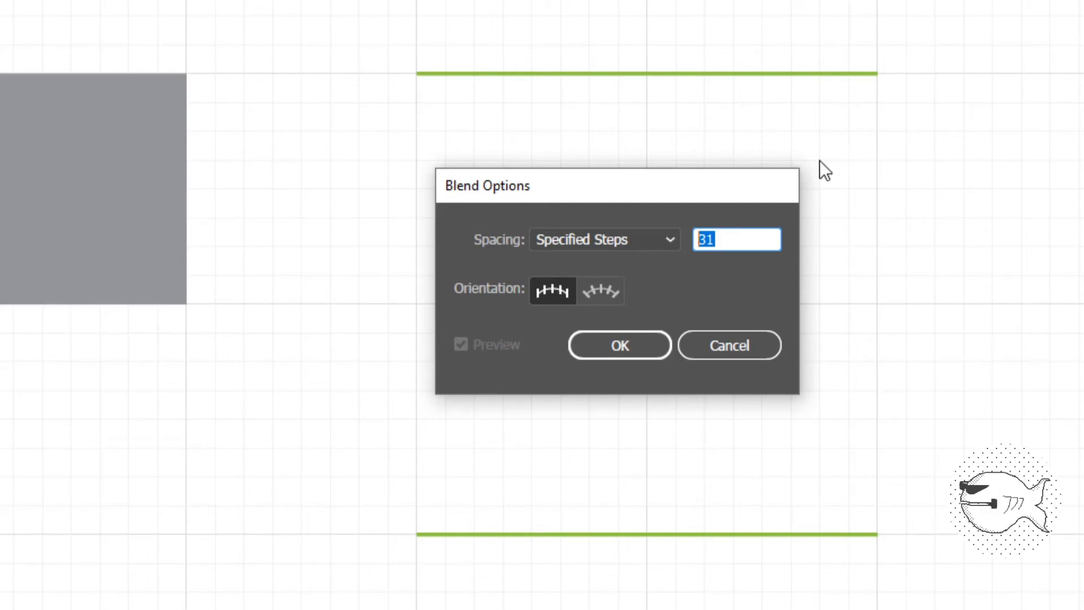
left_click(653, 351)
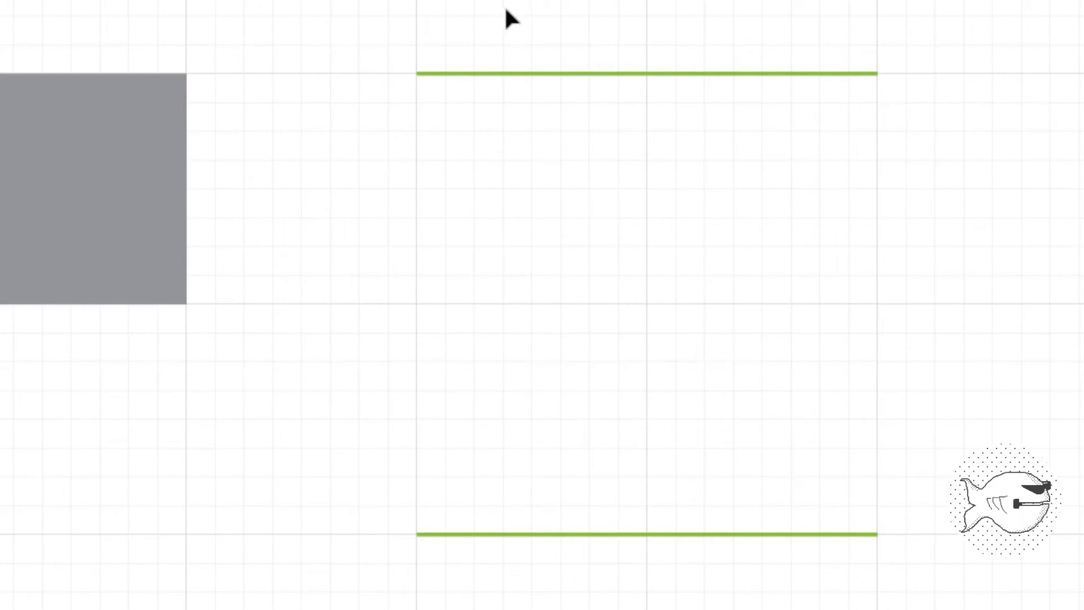
- Select both green lines and make a blend between them
left_click_drag(488, 6, 803, 609)
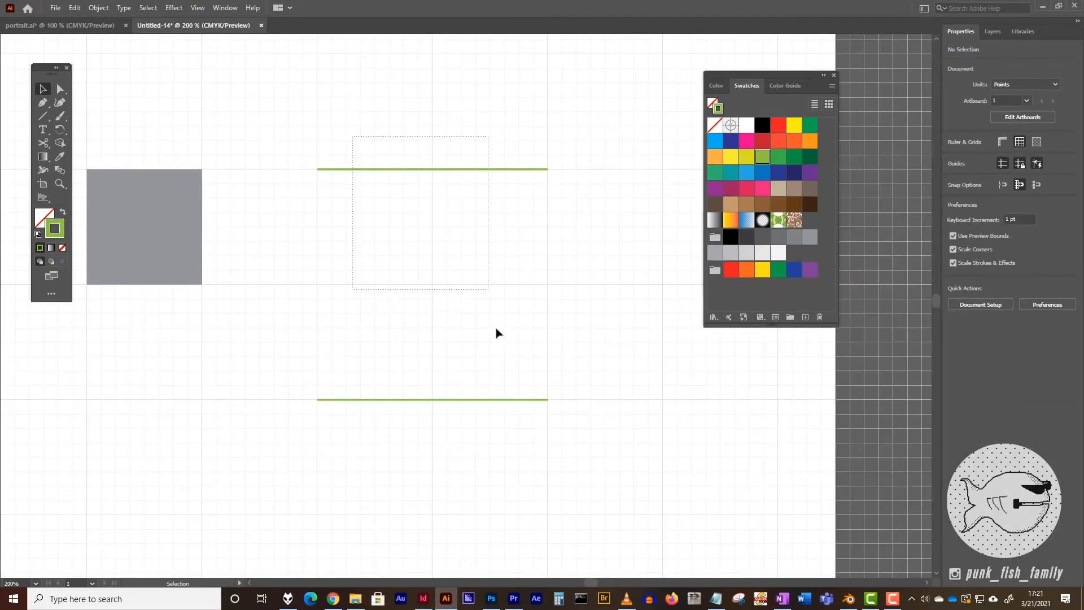
left_click_drag(510, 452, 511, 450)
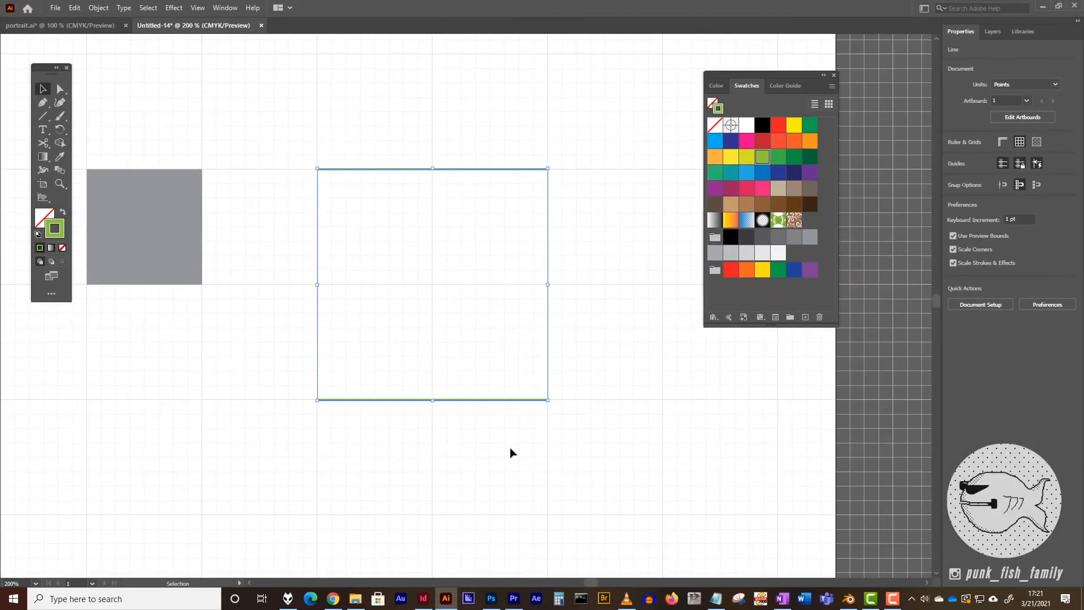
left_click(99, 8)
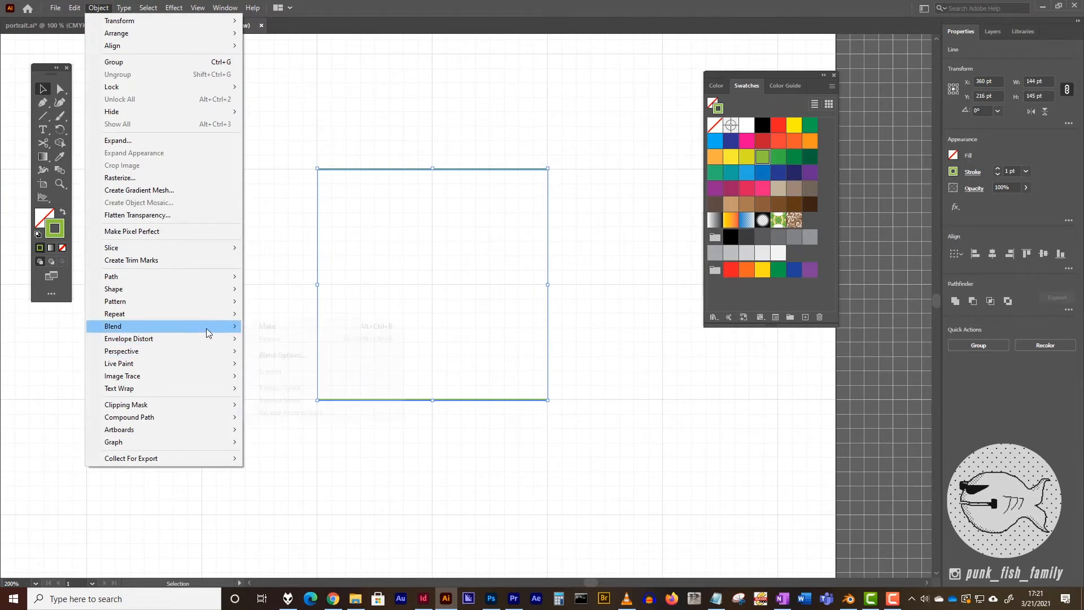
mouse_move(208, 328)
left_click(277, 326)
left_click(266, 185)
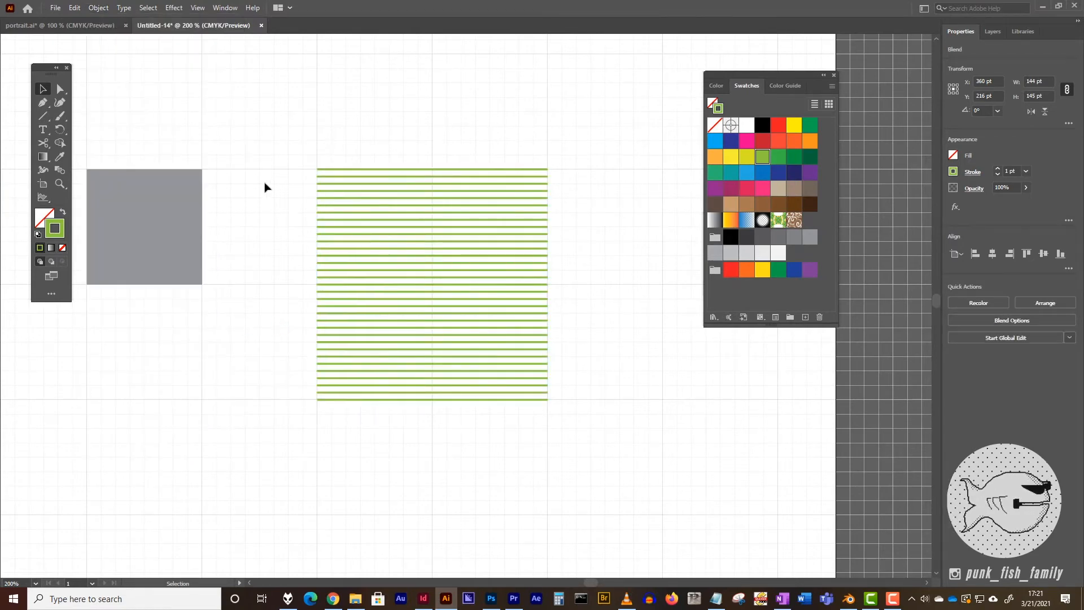
- Examine the spacing and edges of the blended green lines up close
key("z")
left_click(321, 233)
left_click(453, 310)
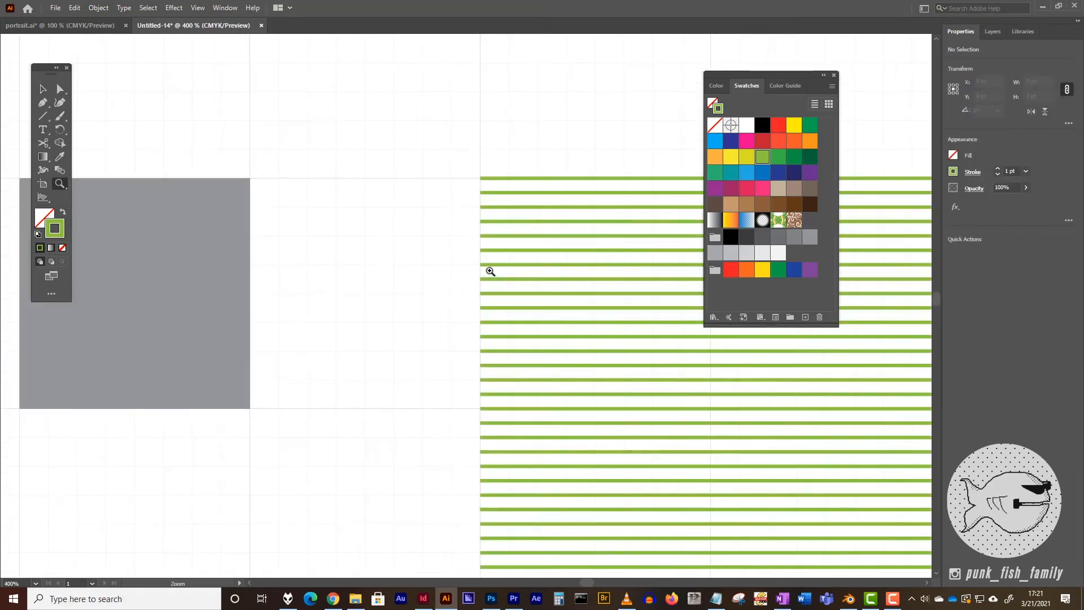
left_click(489, 271)
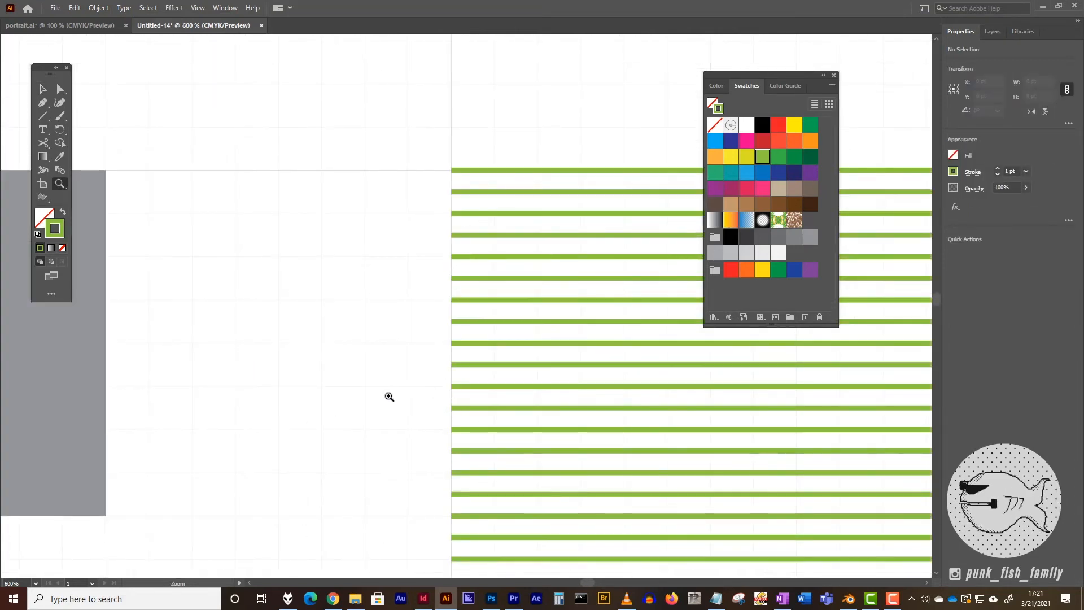
key("ctrl+minus")
key("ctrl+minus")
key("ctrl+minus")
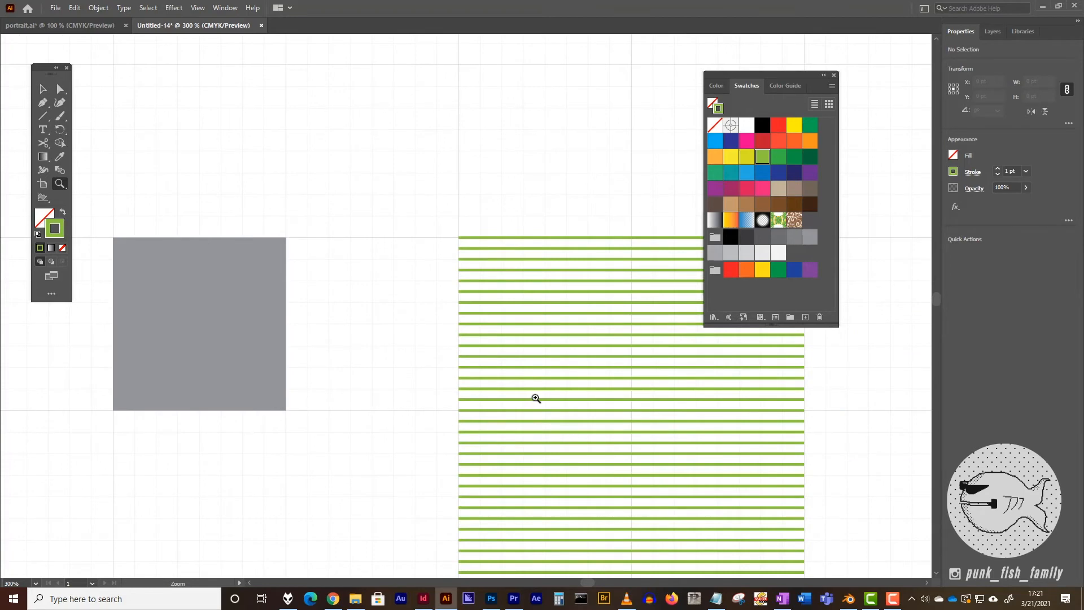
left_click_drag(535, 400, 377, 272)
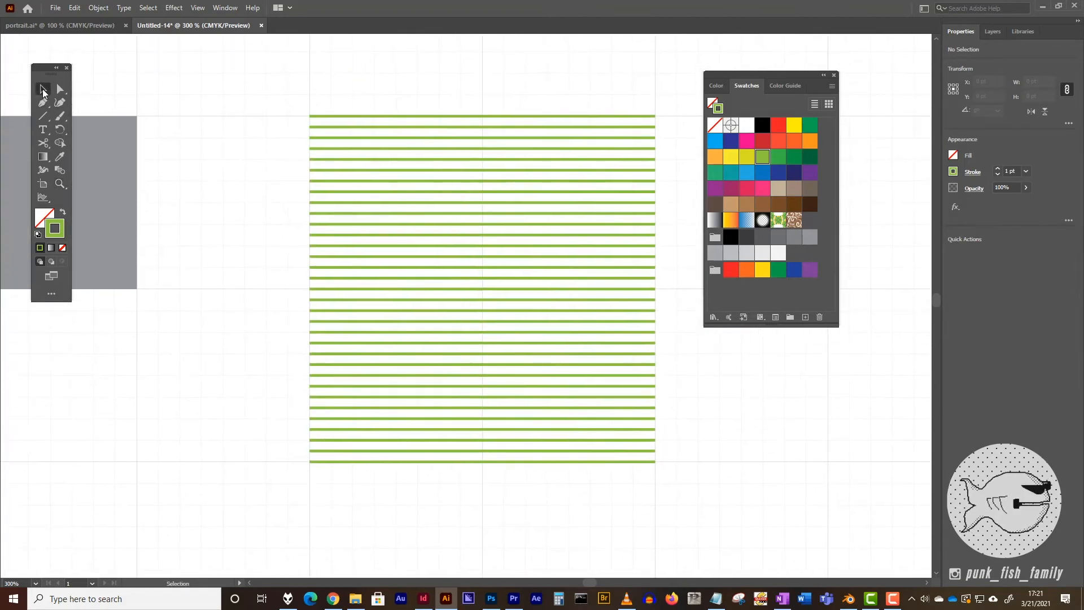
- Apply the Zig Zag effect to the green line blend with an absolute size of 12 pt
key("v")
left_click_drag(359, 94, 591, 508)
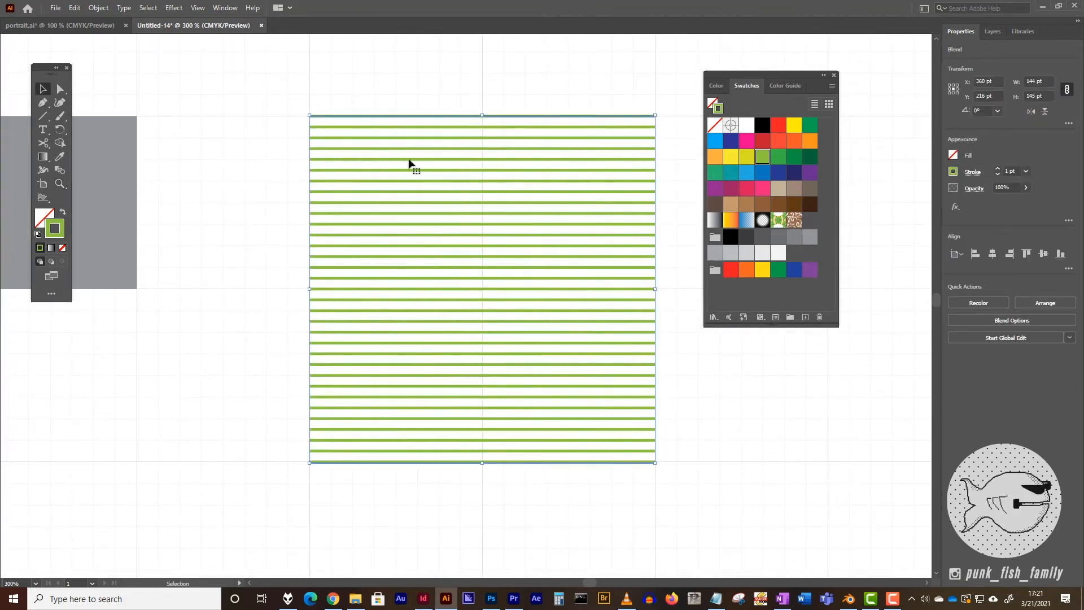
left_click_drag(366, 84, 595, 508)
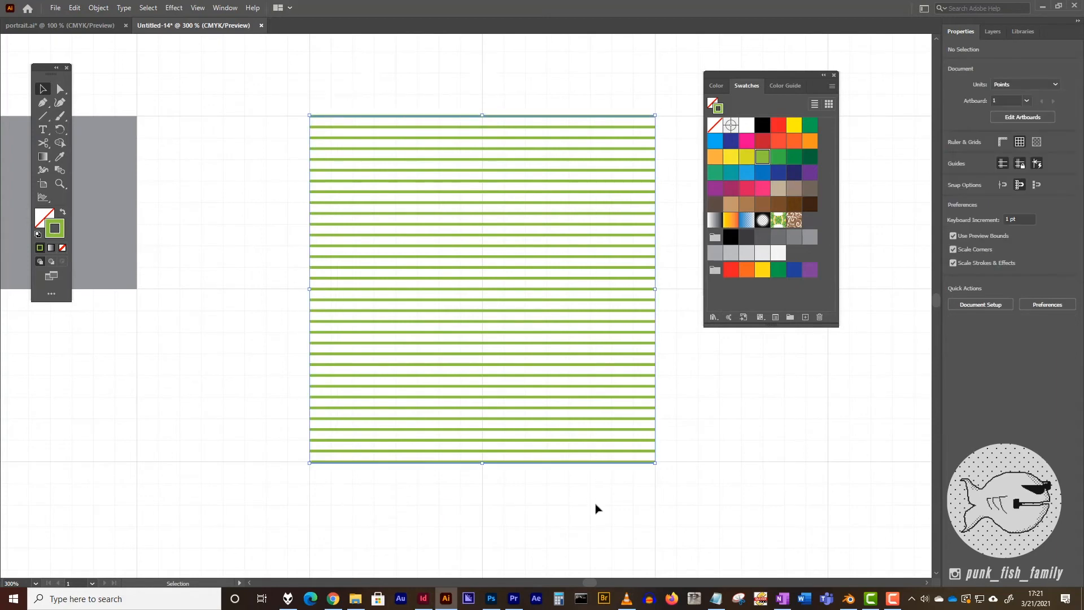
left_click(173, 9)
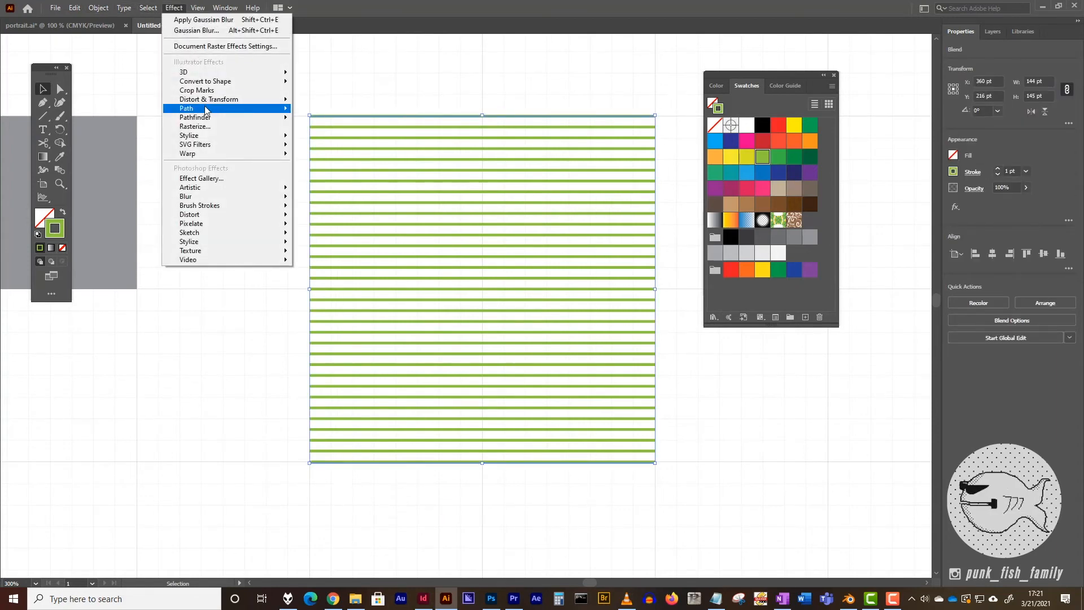
mouse_move(206, 101)
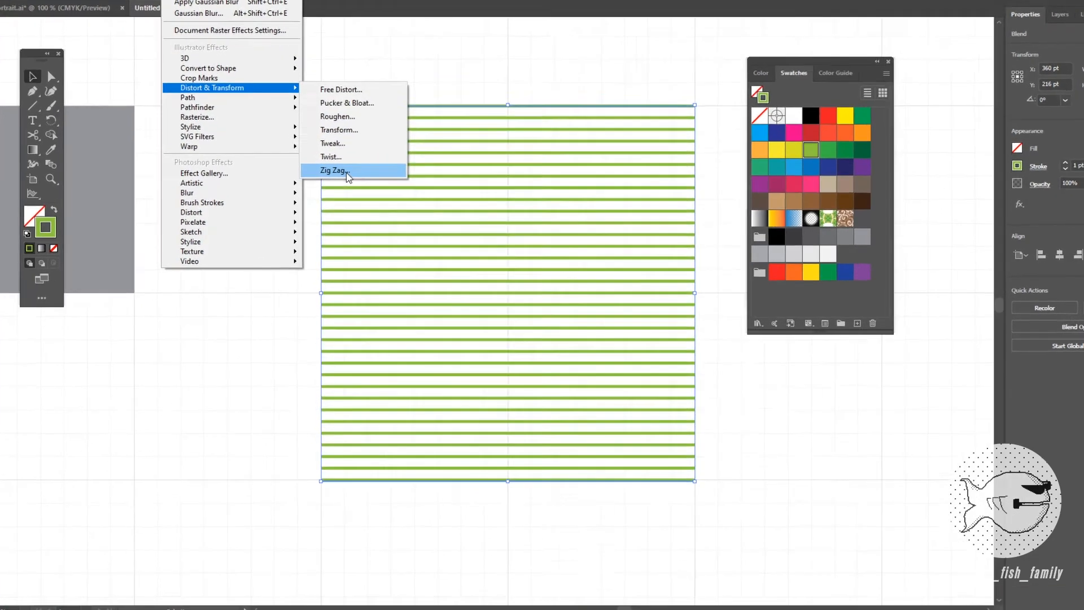
left_click(333, 175)
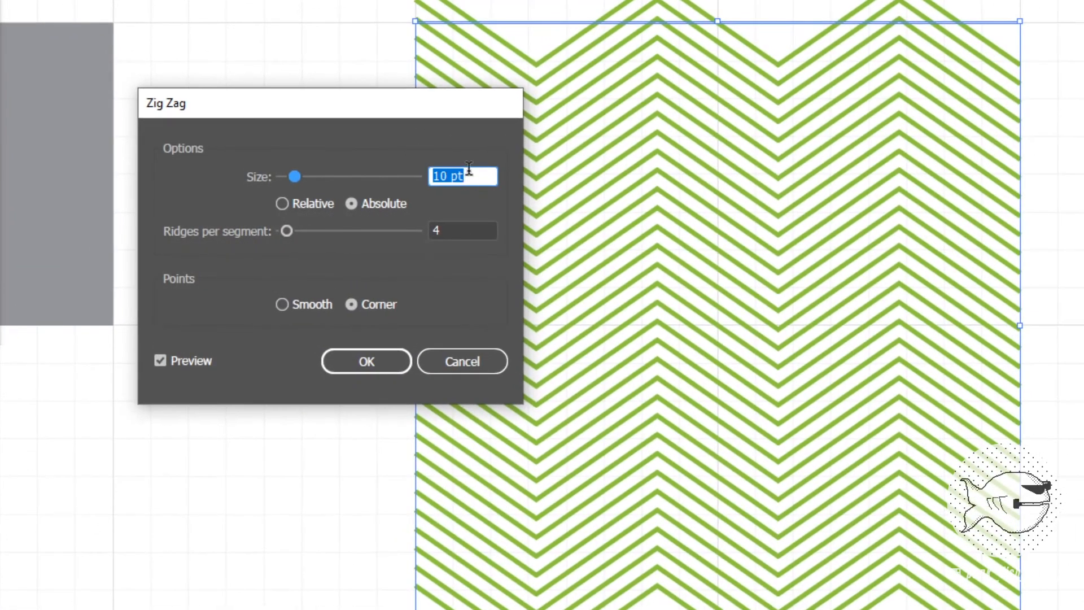
type("12")
key("Tab")
- Set the Zig Zag effect to 3 ridges per segment with smooth points and confirm it
left_click(464, 230)
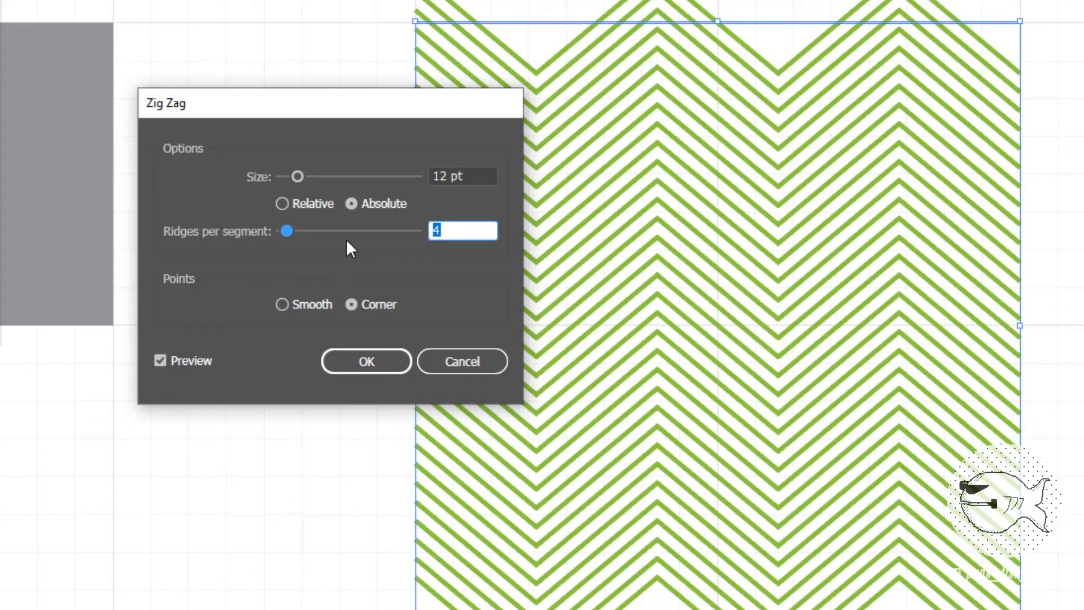
type("3")
key("Tab")
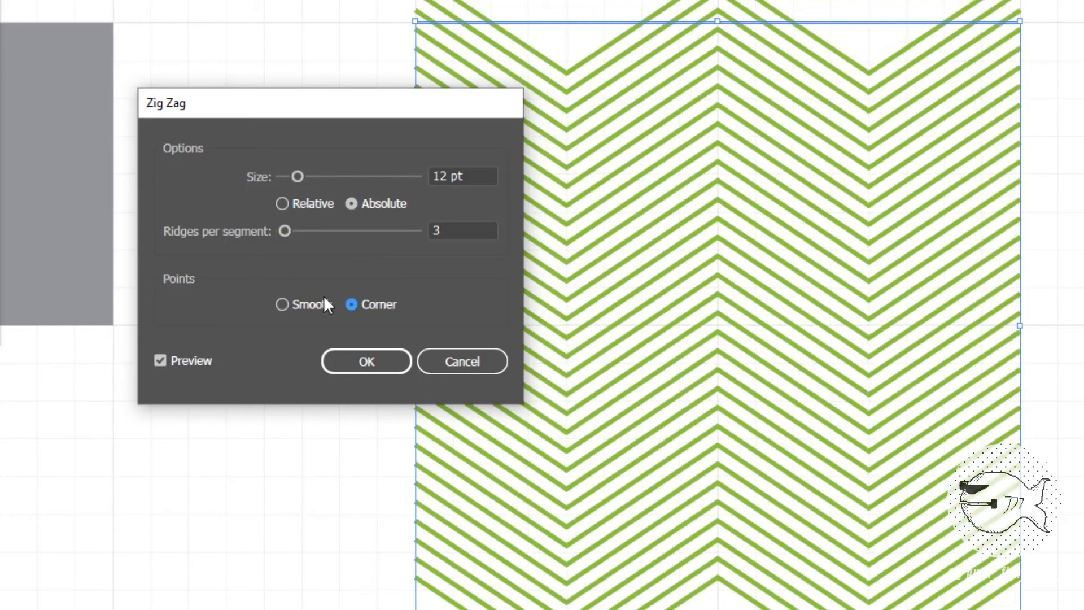
left_click(283, 305)
left_click(368, 362)
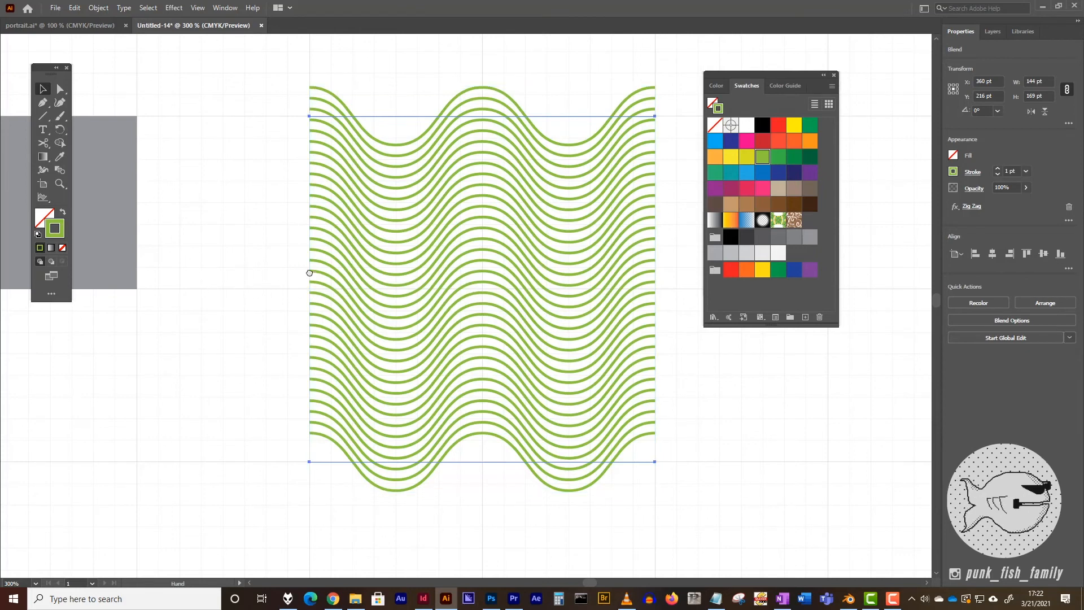
- Move the wavy green blend over the gray square, centred at about X 189 pt, Y 189 pt
scroll(395, 271, "left", 5)
left_click_drag(630, 247, 225, 172)
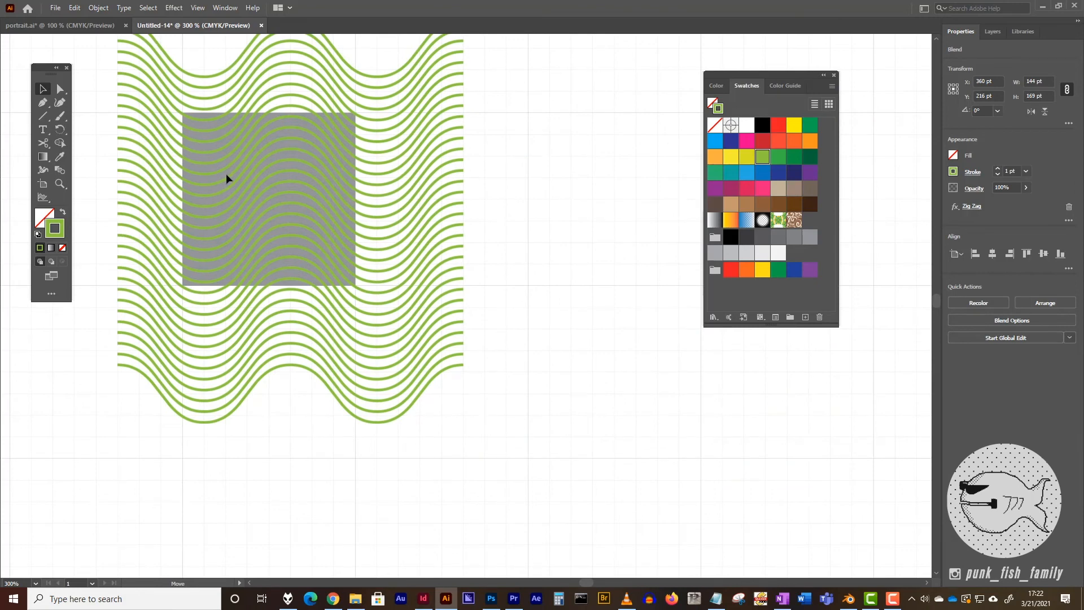
mouse_move(226, 174)
left_mouse_down()
mouse_move(253, 235)
mouse_move(244, 165)
mouse_move(224, 166)
left_mouse_up()
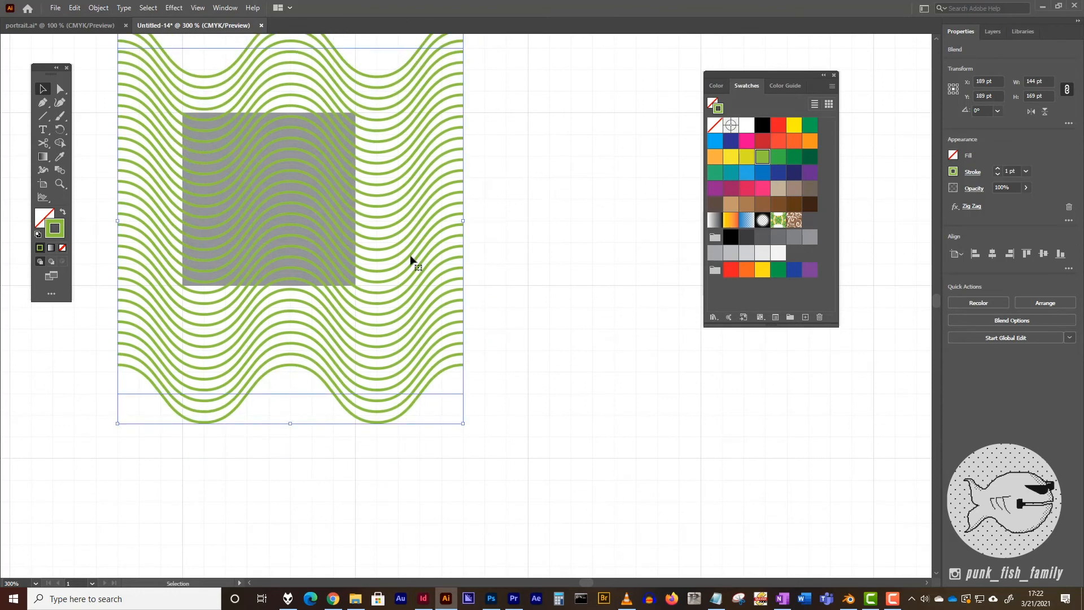
left_click(528, 251)
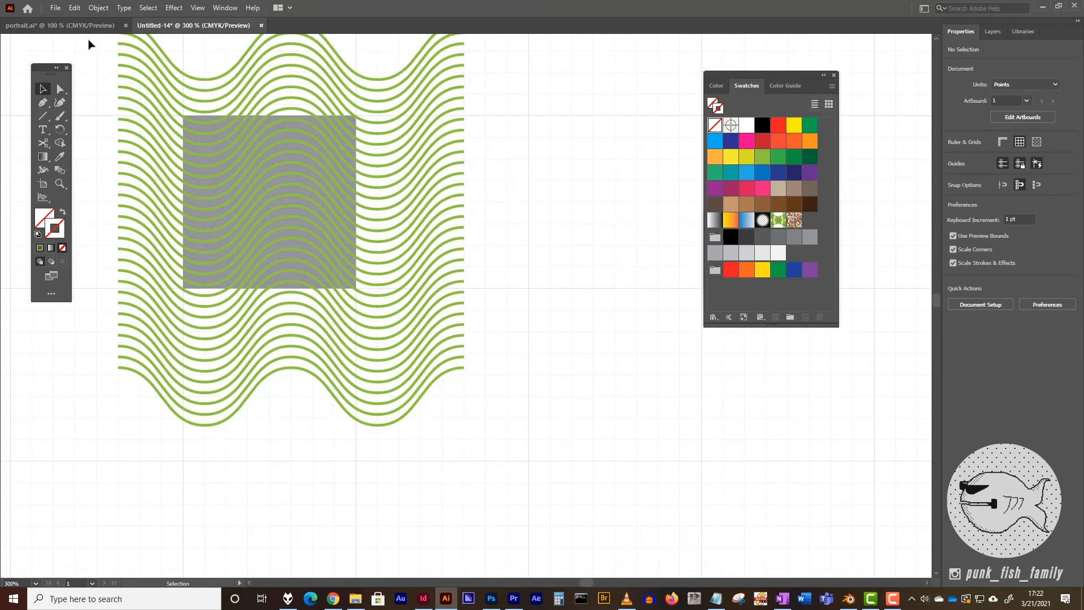
- Save the wavy blend together with the gray square and its unfilled copy as a new pattern swatch
left_click_drag(180, 46, 277, 451)
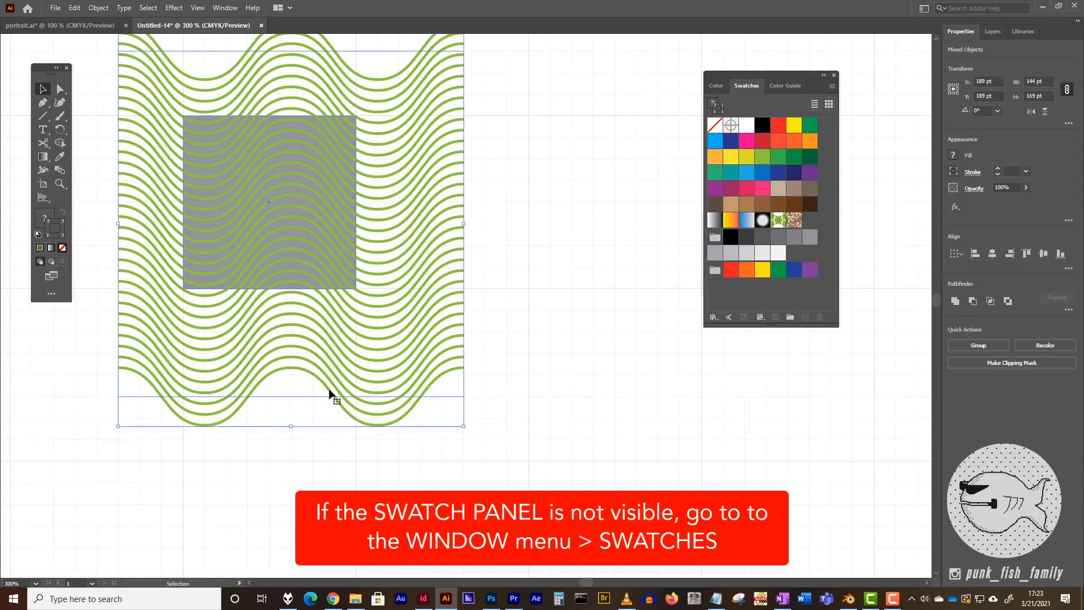
left_click_drag(329, 392, 806, 219)
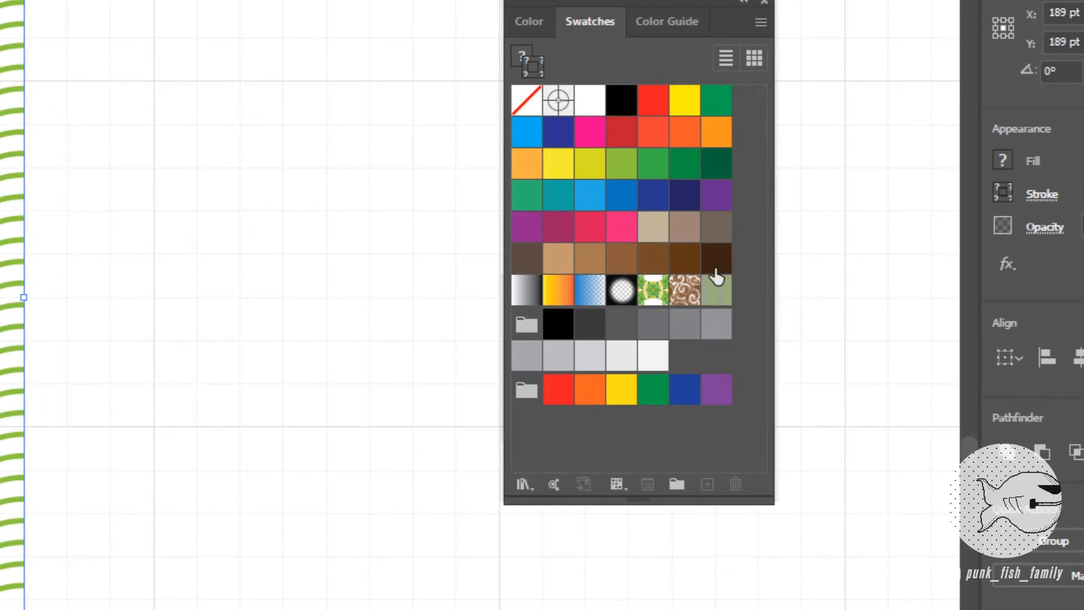
left_click(352, 265)
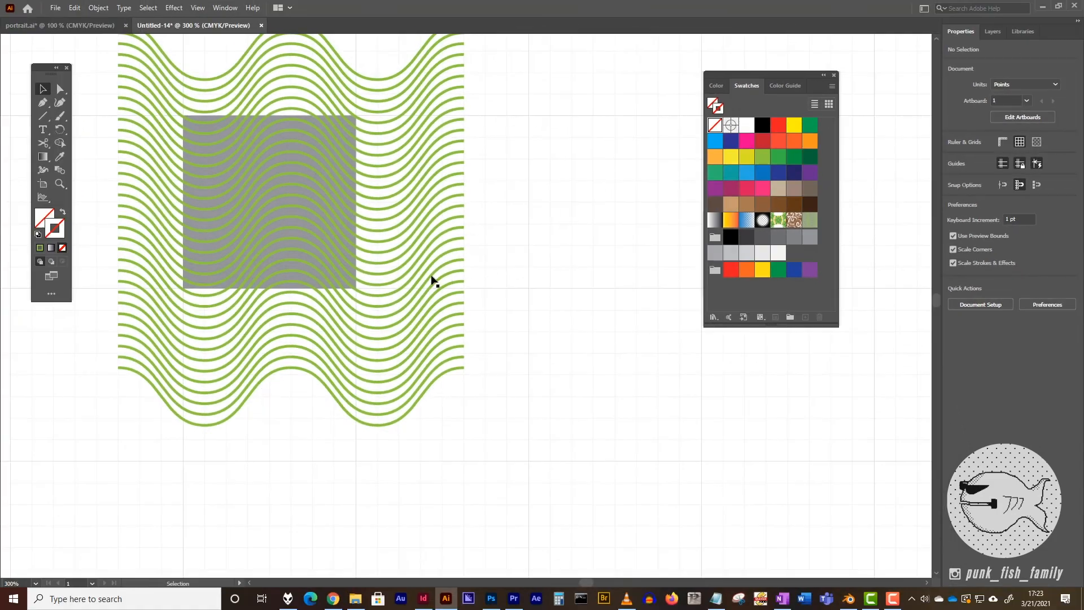
- Move the wavy blend and its squares to the artboard's upper-left corner, at about X 81 pt, Y 81 pt
key("a")
key("ctrl+minus")
key("ctrl+minus")
key("v")
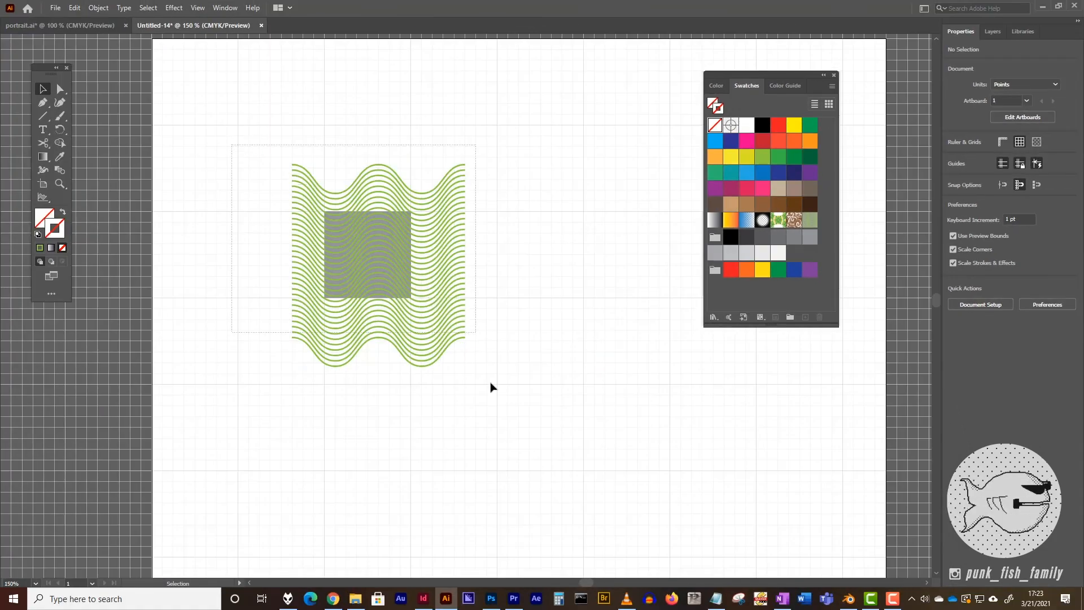
left_click_drag(378, 262, 248, 135)
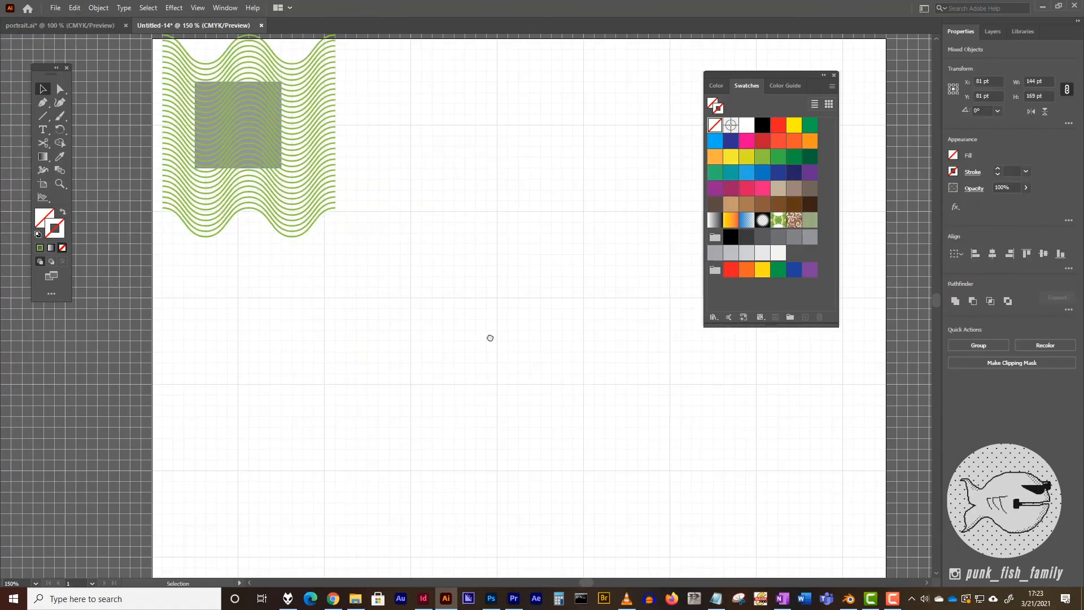
left_click_drag(490, 338, 401, 112)
key("ctrl+minus")
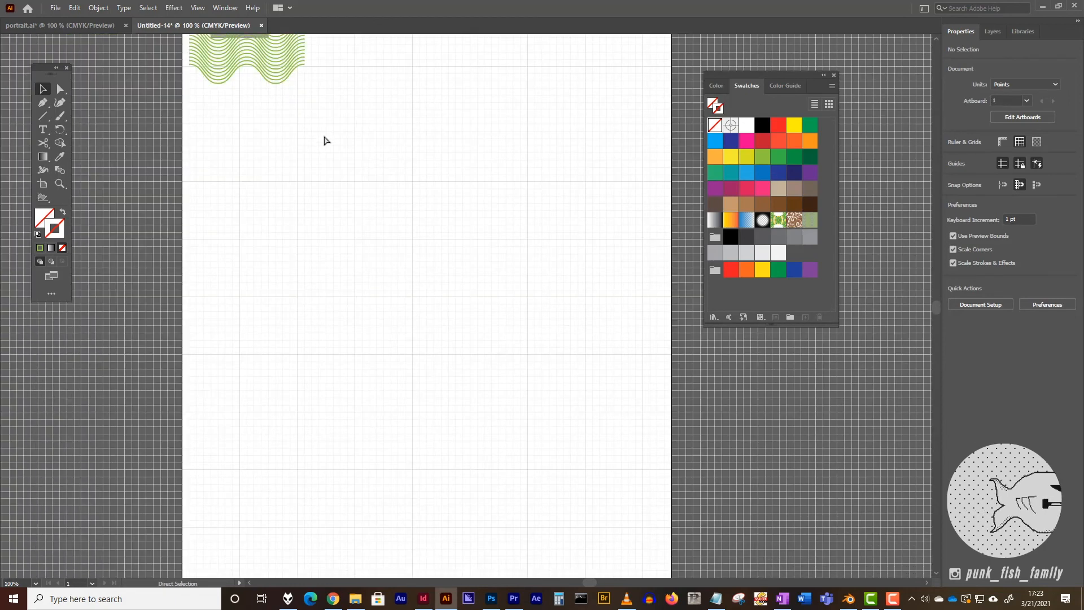
- Hide the grid and draw a square of about 567 pt below the wave artwork with the Rectangle tool
key("ctrl+apostrophe")
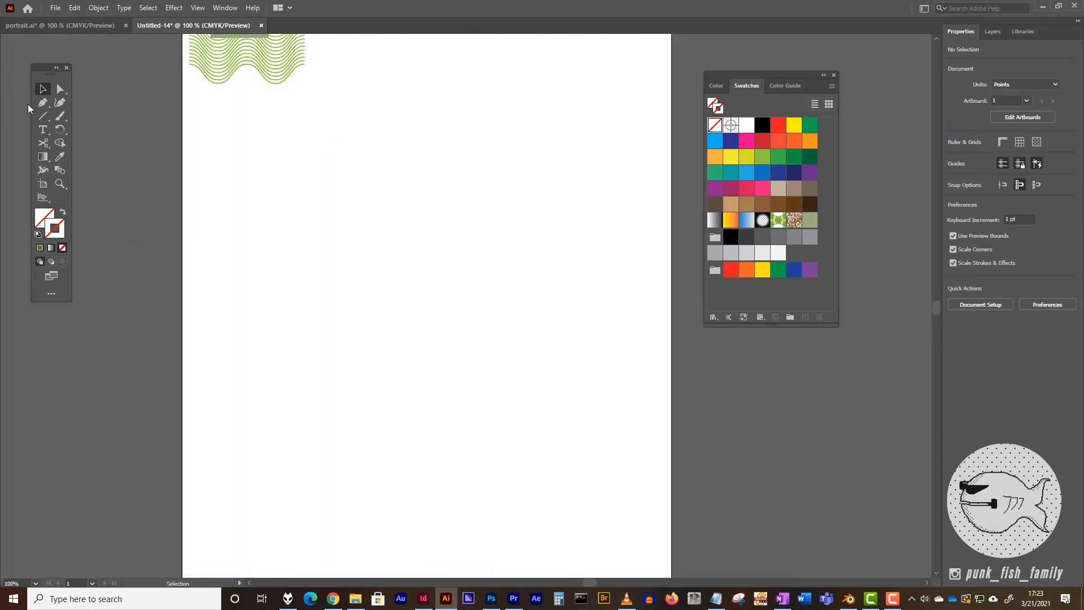
left_click(43, 157)
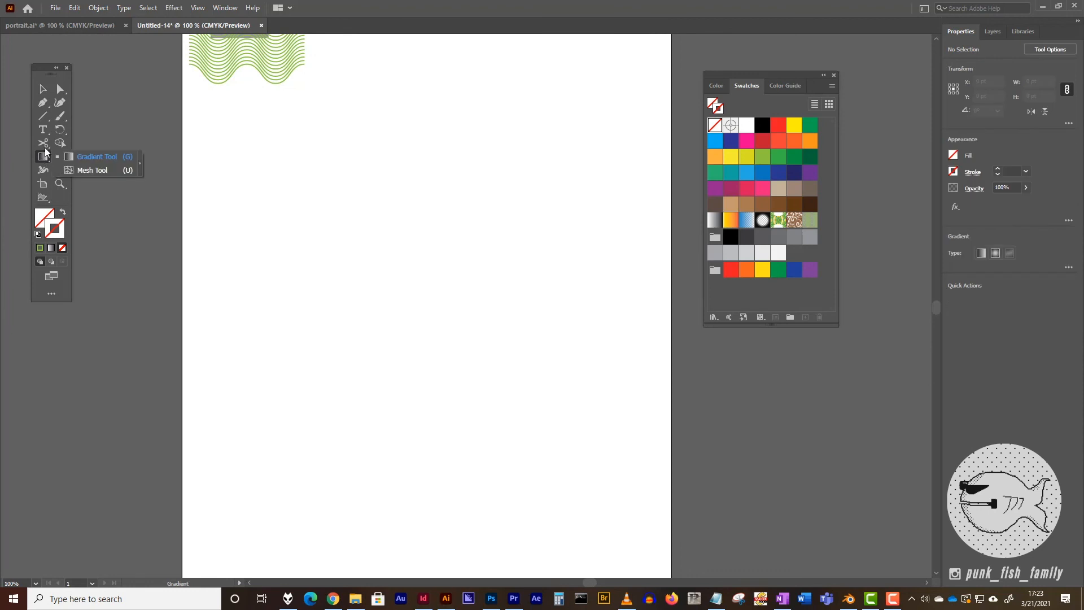
left_click_drag(43, 120, 90, 115)
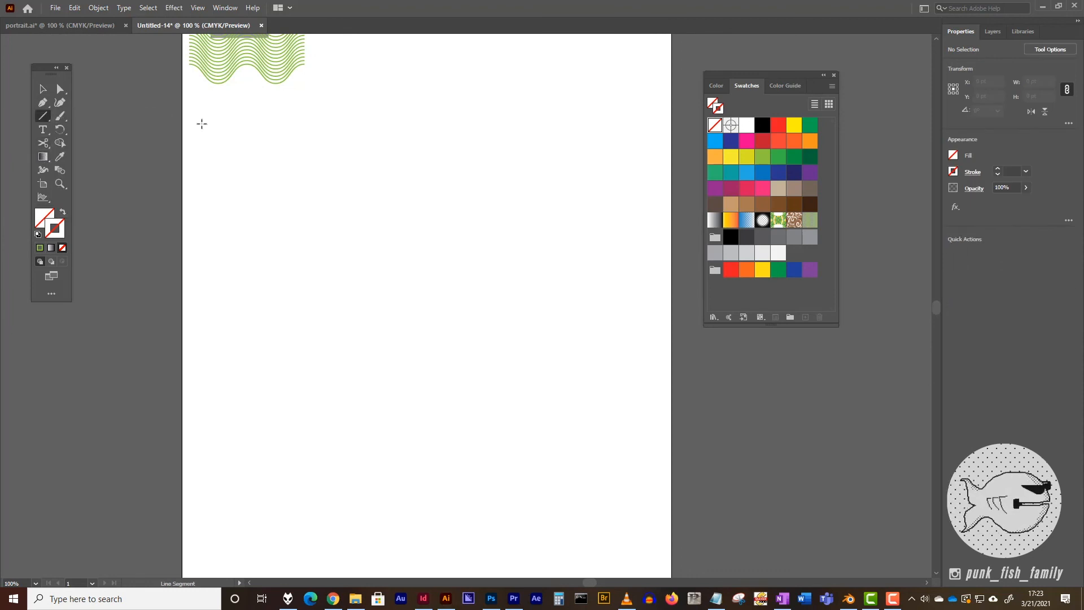
left_click_drag(191, 104, 643, 556)
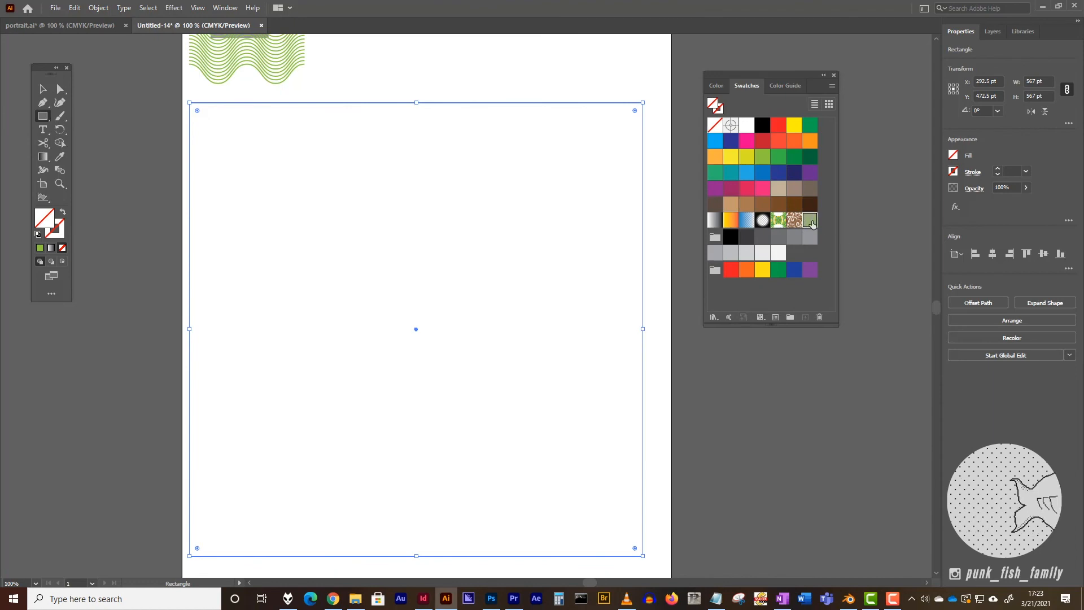
- Fill the large square with the new wavy line pattern swatch and check the repeat up close
left_click(810, 221)
left_click(58, 190)
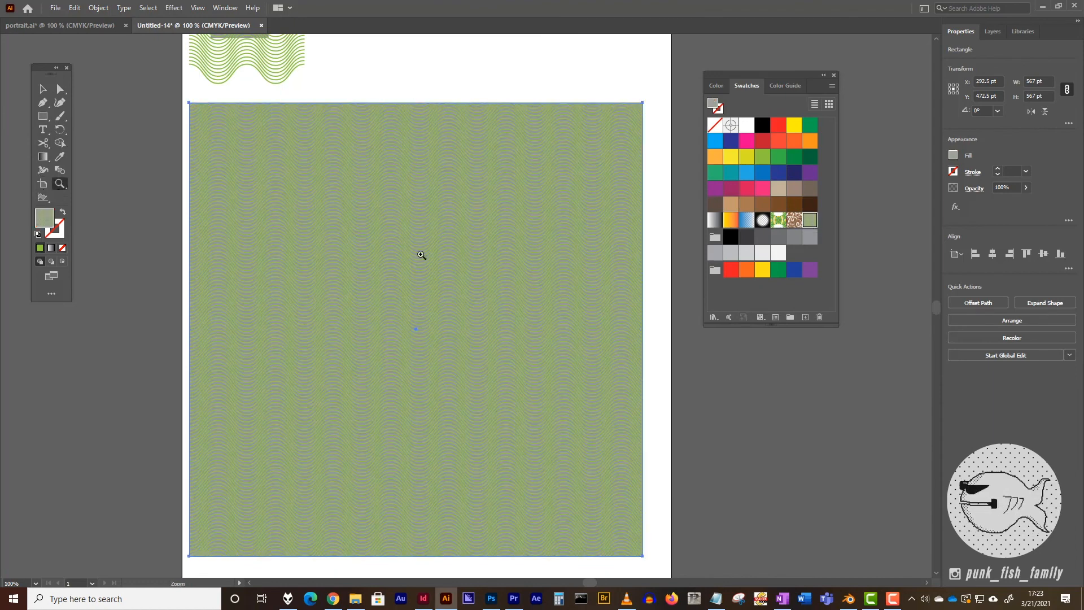
left_click(420, 256)
left_click(452, 281)
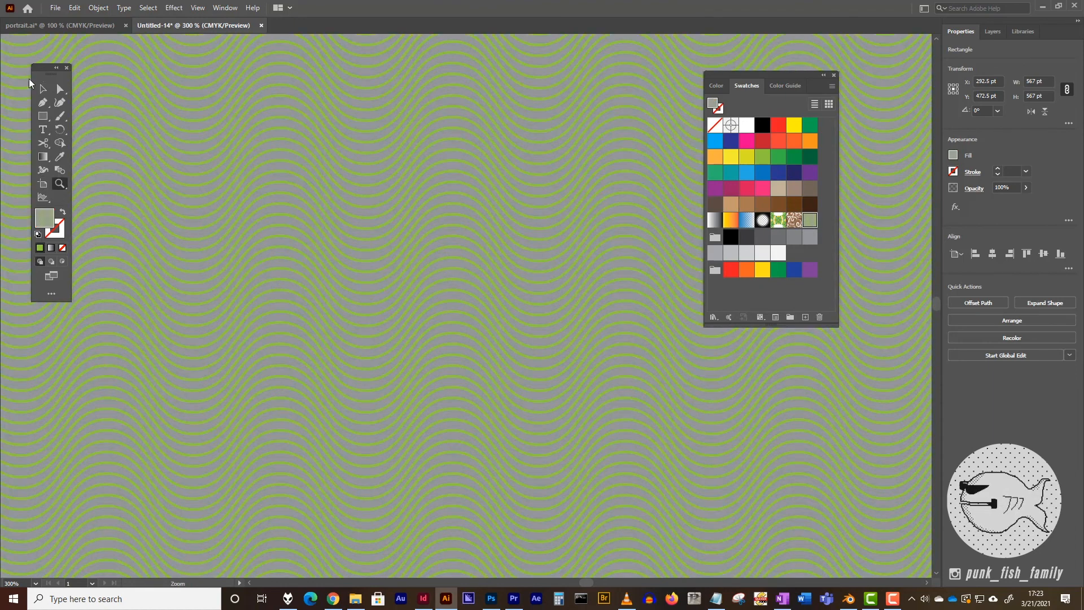
left_click(41, 91)
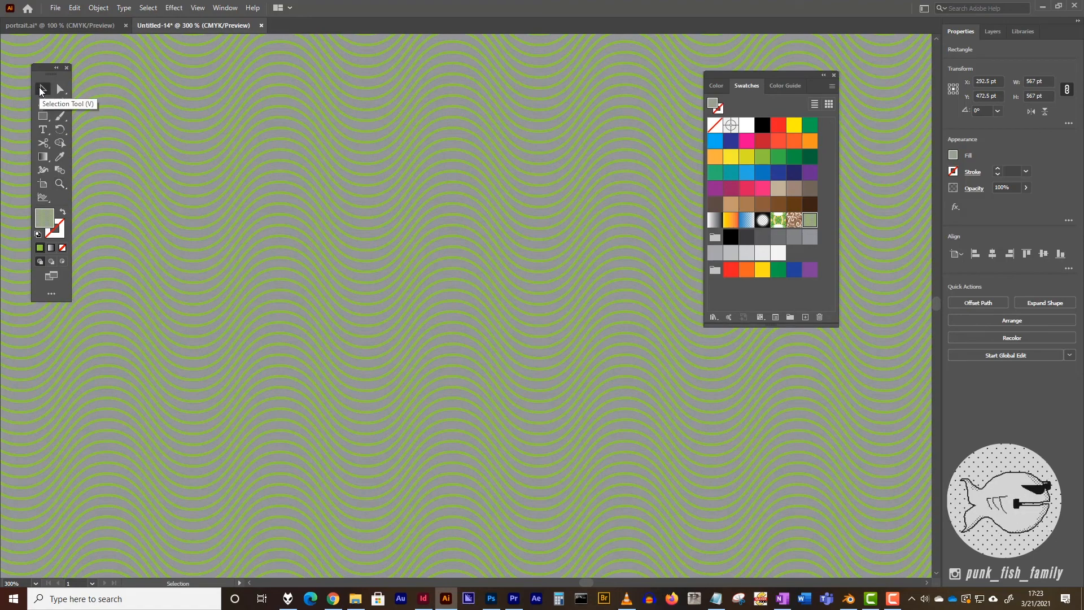